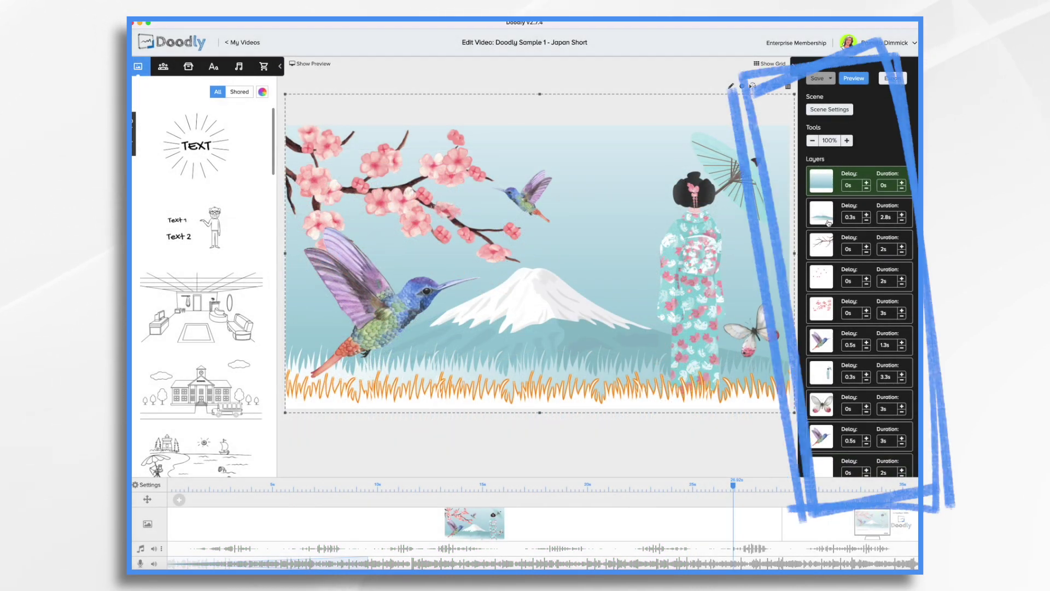
- Check the delay and duration of each scene layer, from branch and petals to both hummingbirds
{"action": "left_click", "coordinate": [829, 223]}
{"action": "left_click", "coordinate": [830, 258]}
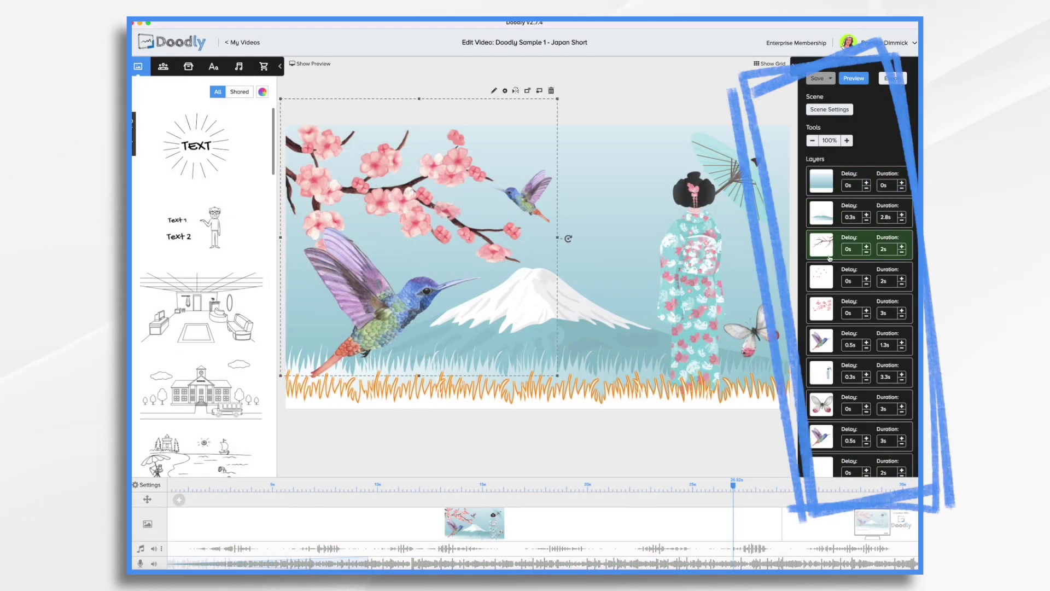
{"action": "left_click", "coordinate": [831, 281]}
{"action": "left_click", "coordinate": [831, 318]}
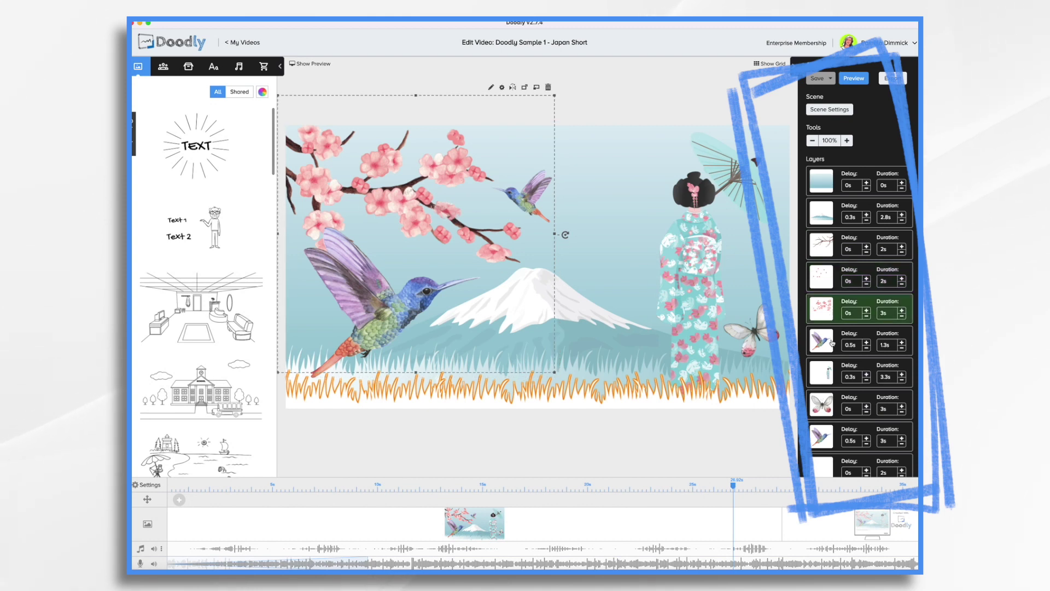
{"action": "left_click", "coordinate": [832, 343]}
{"action": "left_click", "coordinate": [830, 376]}
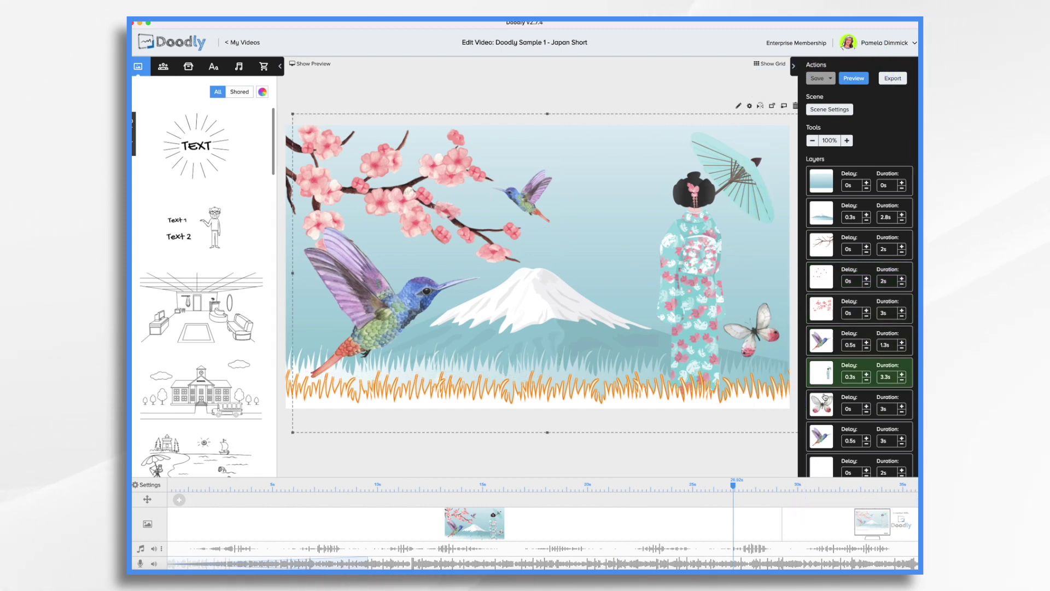
{"action": "left_click", "coordinate": [829, 409]}
{"action": "left_click", "coordinate": [829, 444]}
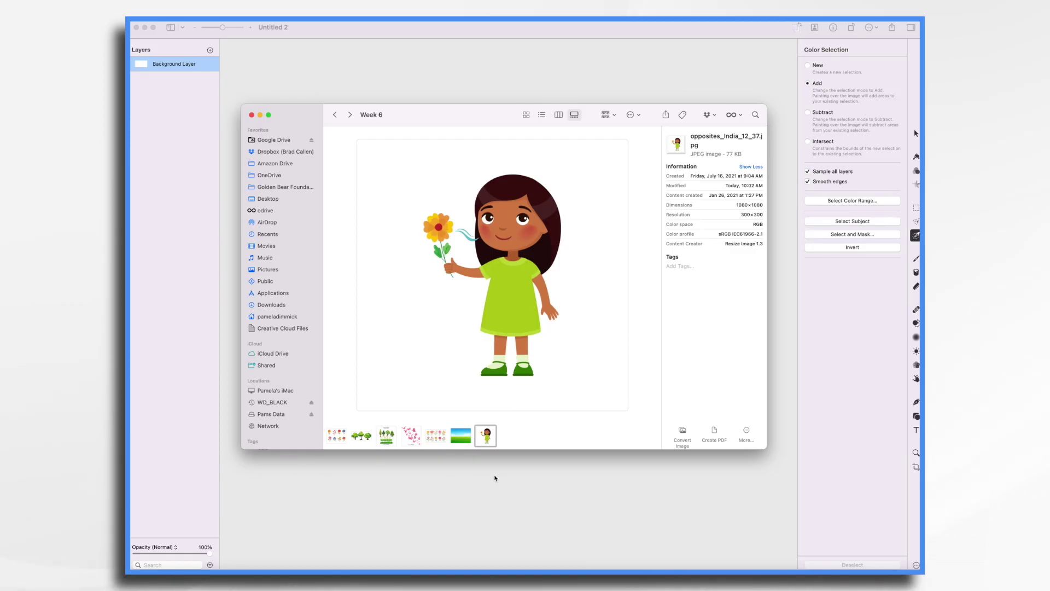
- Preview the meadow, flowers, butterflies, tree and three-trees images, ending on the flower sheet 1.jpg
{"action": "left_click", "coordinate": [457, 440]}
{"action": "left_click", "coordinate": [436, 436]}
{"action": "left_click", "coordinate": [412, 436]}
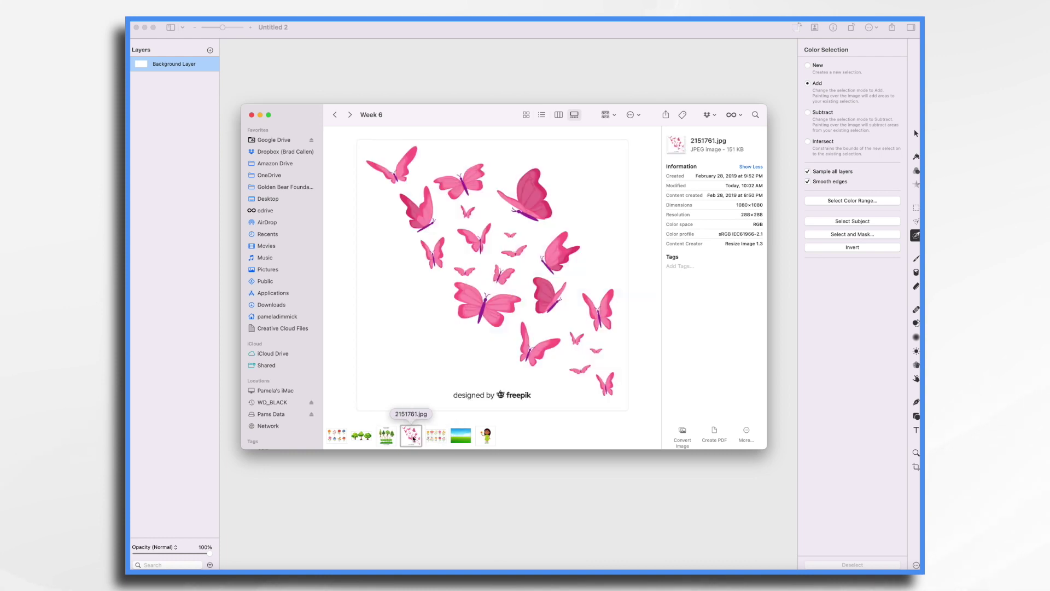
{"action": "left_click", "coordinate": [386, 438]}
{"action": "left_click", "coordinate": [363, 440]}
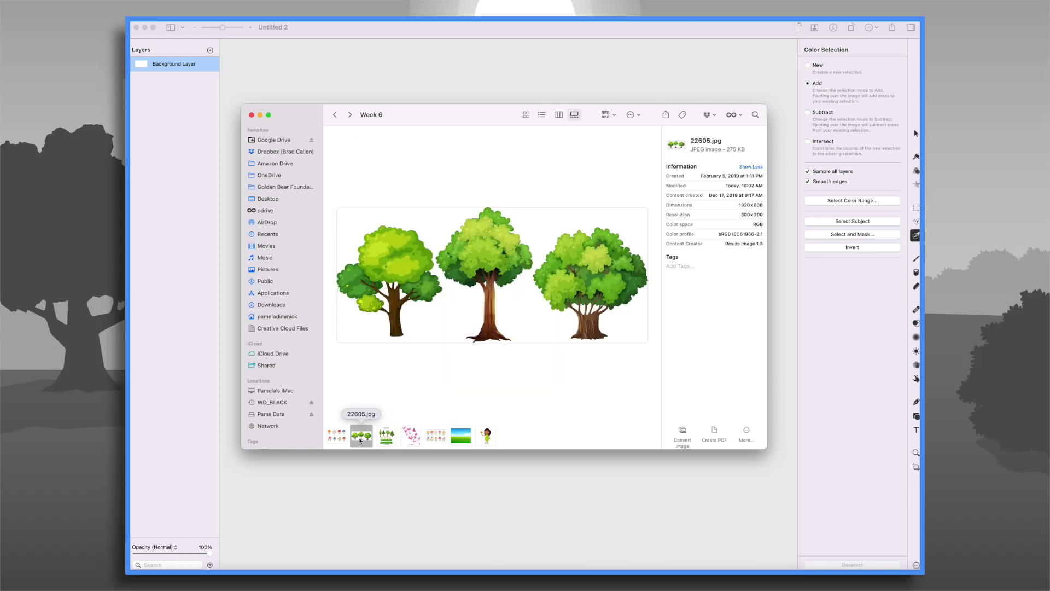
{"action": "left_click", "coordinate": [336, 438]}
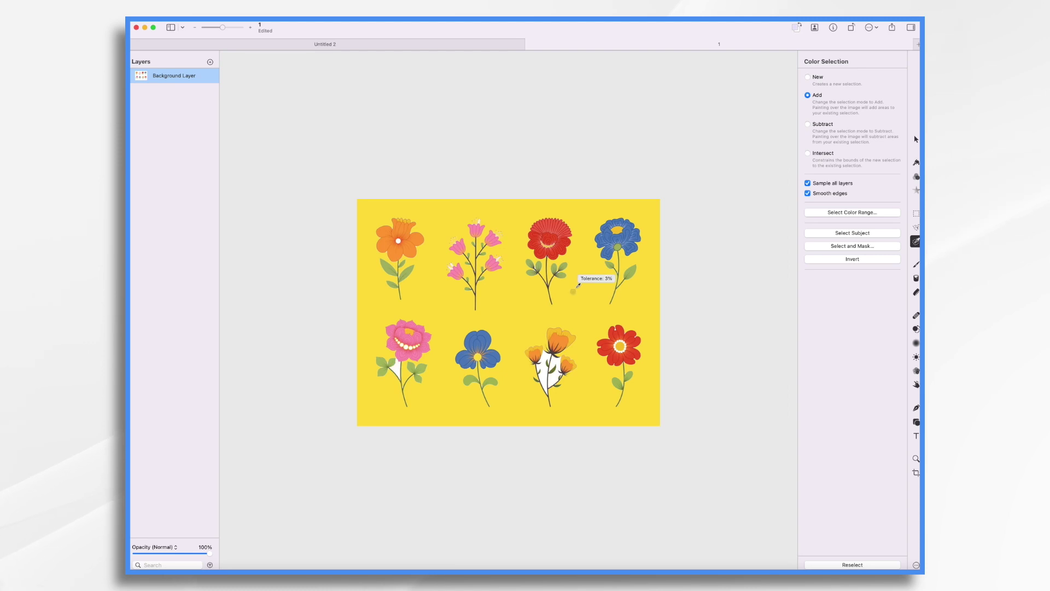
- Open the flower sheet in Pixelmator Pro and delete its white background
{"action": "left_click_drag", "start_coordinate": [574, 286], "coordinate": [572, 292]}
{"action": "left_click_drag", "start_coordinate": [541, 370], "coordinate": [531, 373]}
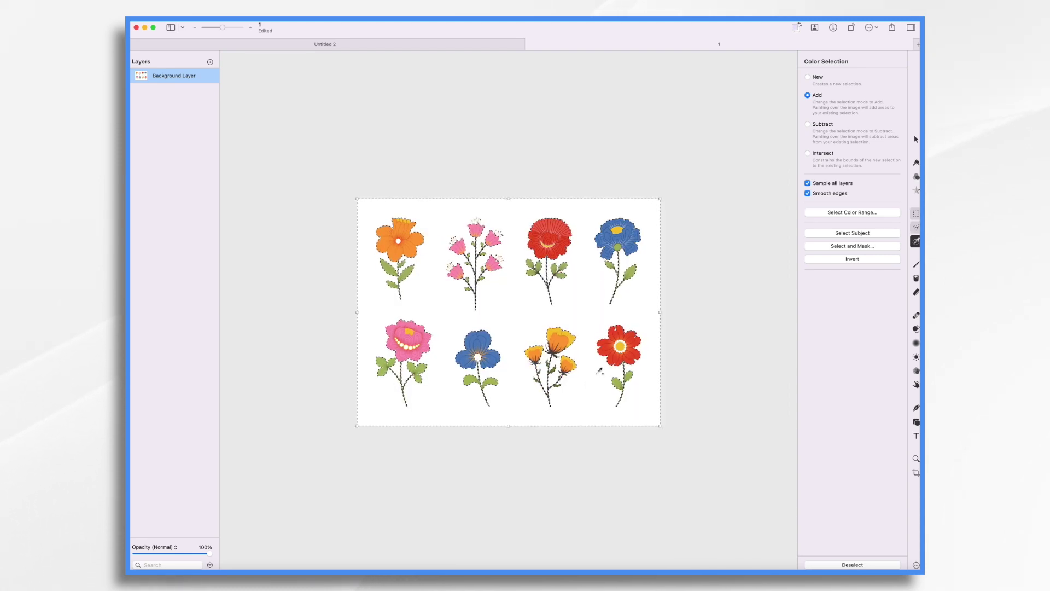
{"action": "key", "text": "Delete"}
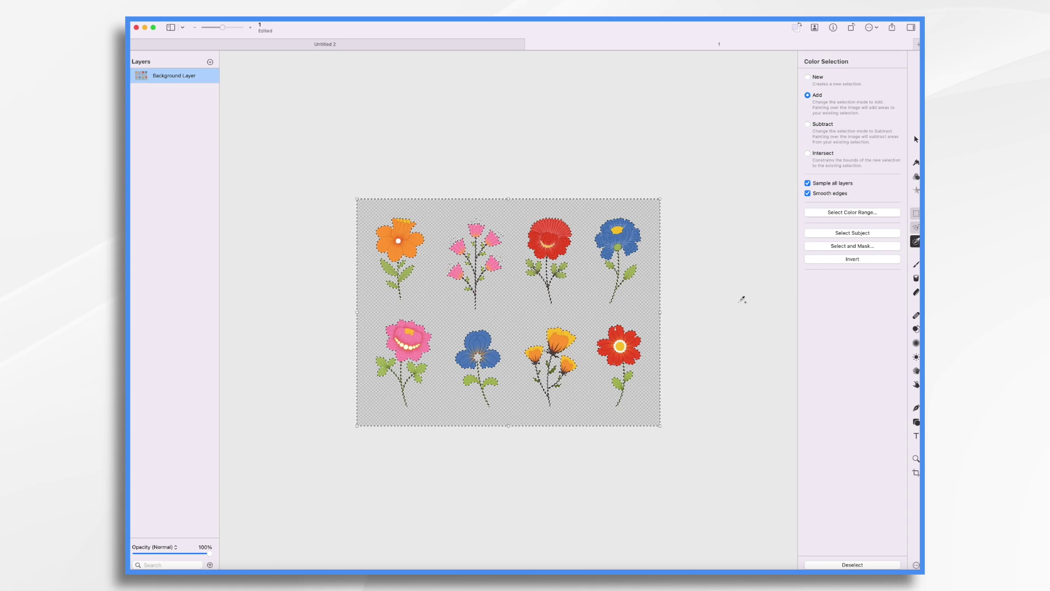
- In Export for Web, slice the orange flower, blue flower, orange tulips and red daisy
{"action": "key", "text": "alt+shift+super+w"}
{"action": "left_click_drag", "start_coordinate": [416, 262], "coordinate": [430, 307]}
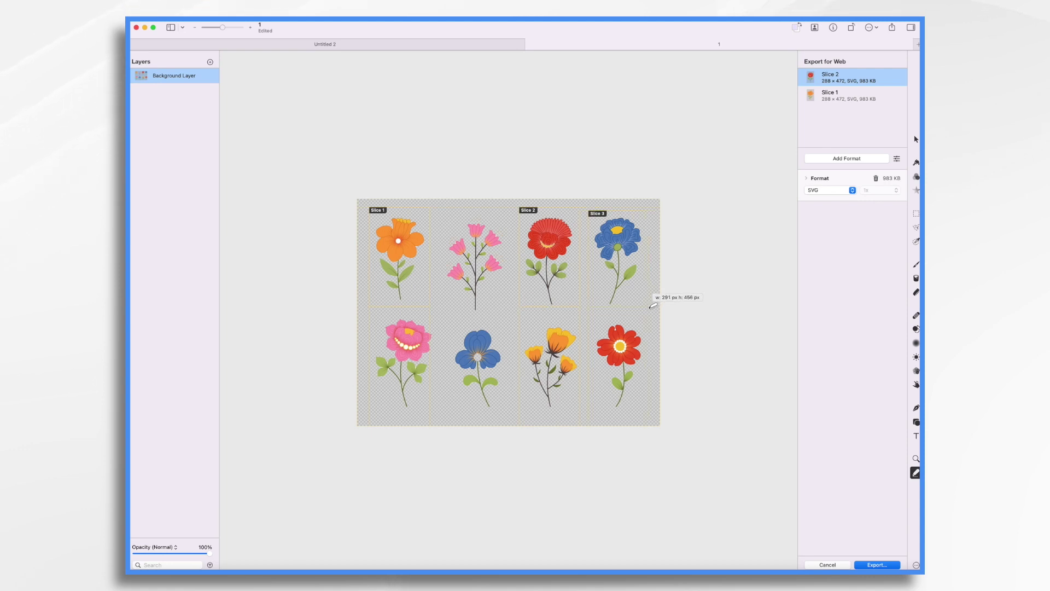
{"action": "left_click_drag", "start_coordinate": [653, 306], "coordinate": [649, 312]}
{"action": "left_click_drag", "start_coordinate": [521, 318], "coordinate": [581, 417]}
{"action": "left_click_drag", "start_coordinate": [590, 318], "coordinate": [651, 403]}
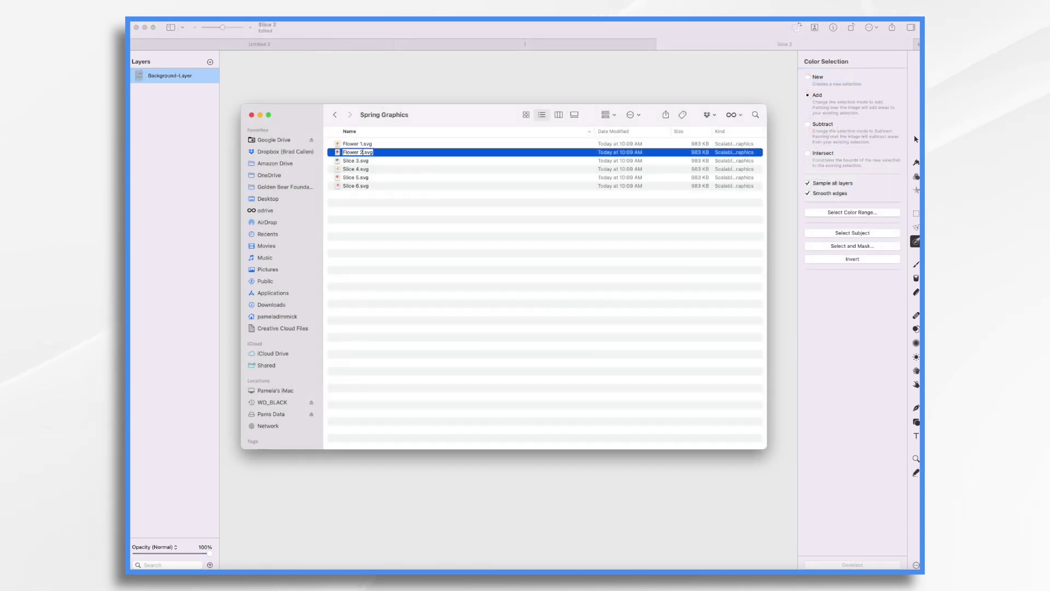
- Rename the exported slice files to Flower 2.svg and Flower 4.svg
{"action": "left_click", "coordinate": [353, 160]}
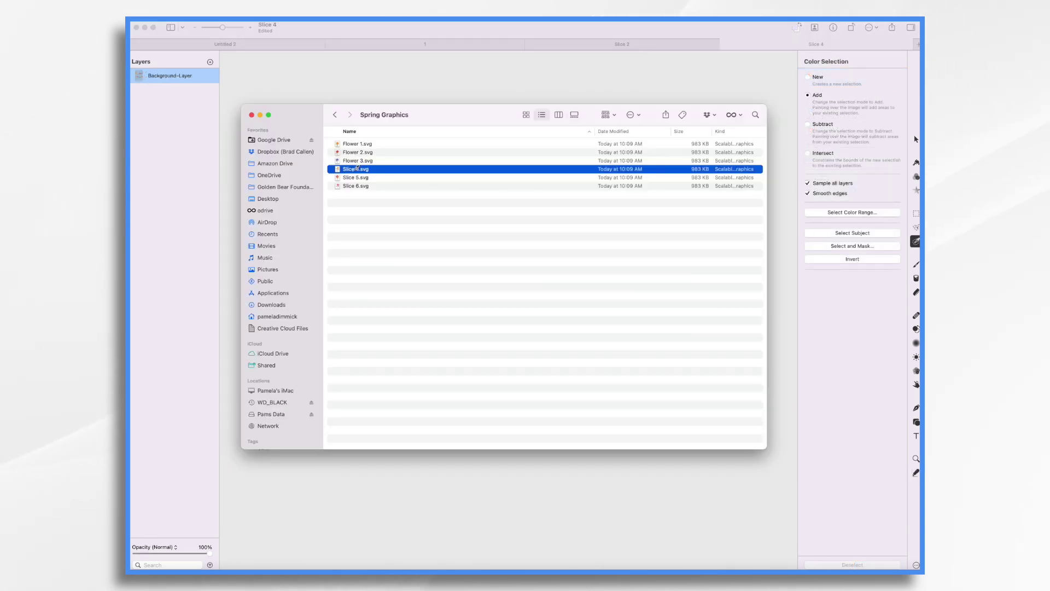
{"action": "left_click", "coordinate": [356, 178]}
{"action": "key", "text": "Return"}
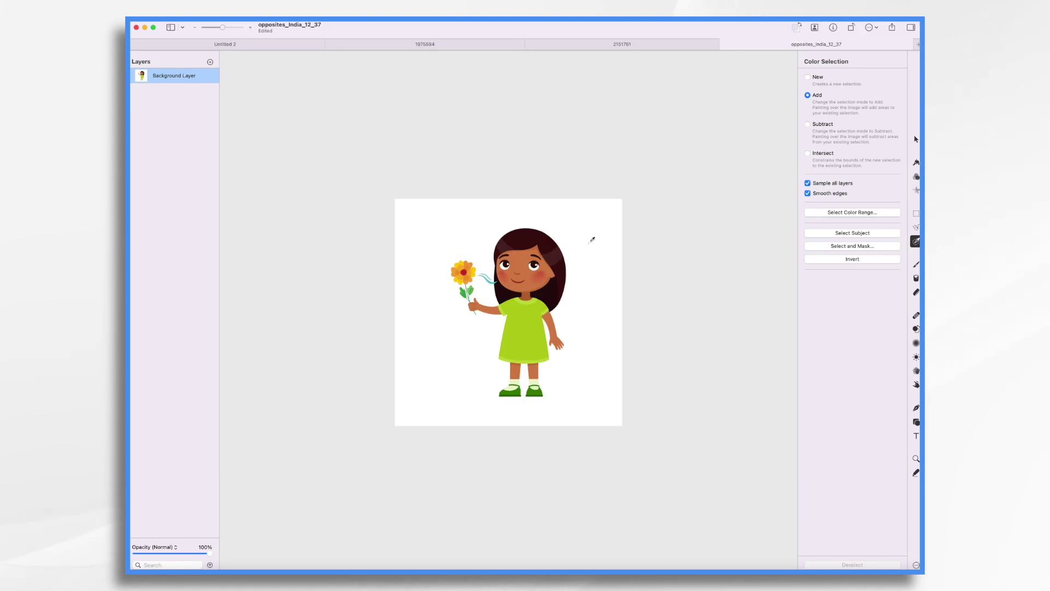
- Delete the background around the girl holding a flower and export the cutout as Girls
{"action": "left_click_drag", "start_coordinate": [590, 242], "coordinate": [591, 237]}
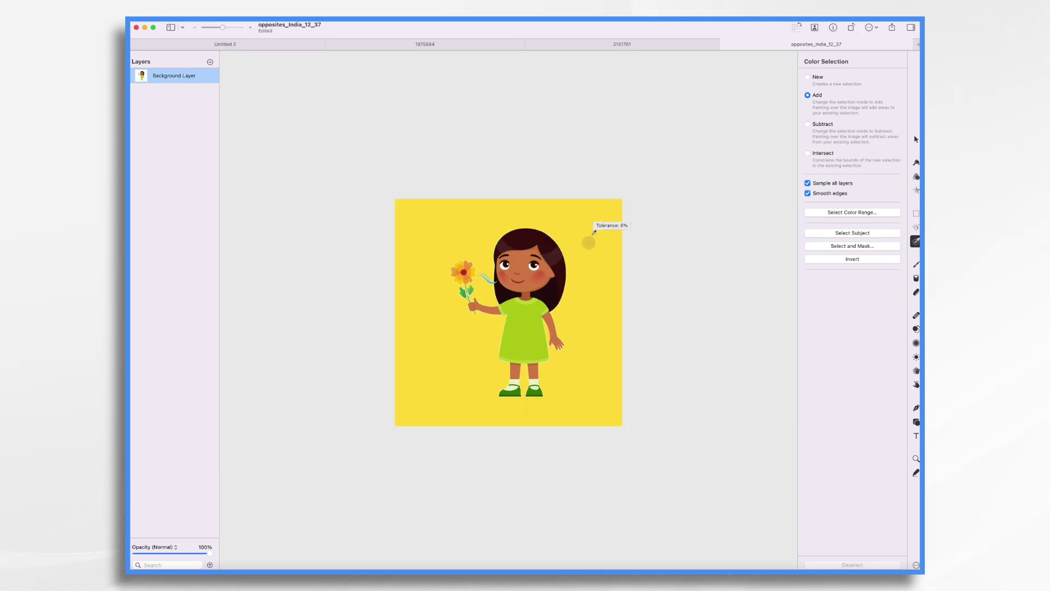
{"action": "left_click_drag", "start_coordinate": [594, 232], "coordinate": [595, 232]}
{"action": "key", "text": "Delete"}
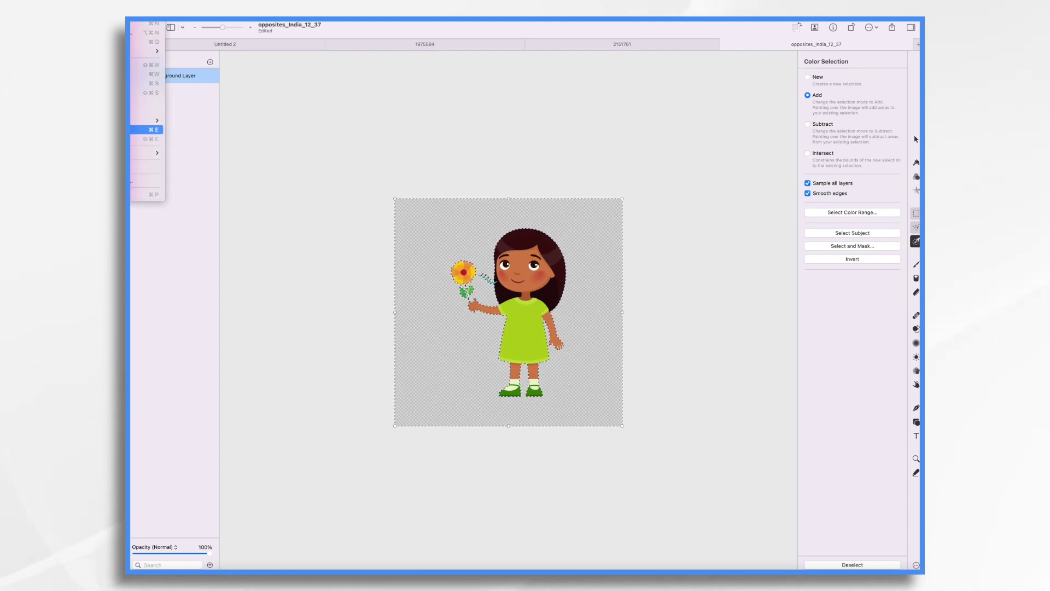
{"action": "key", "text": "super+e"}
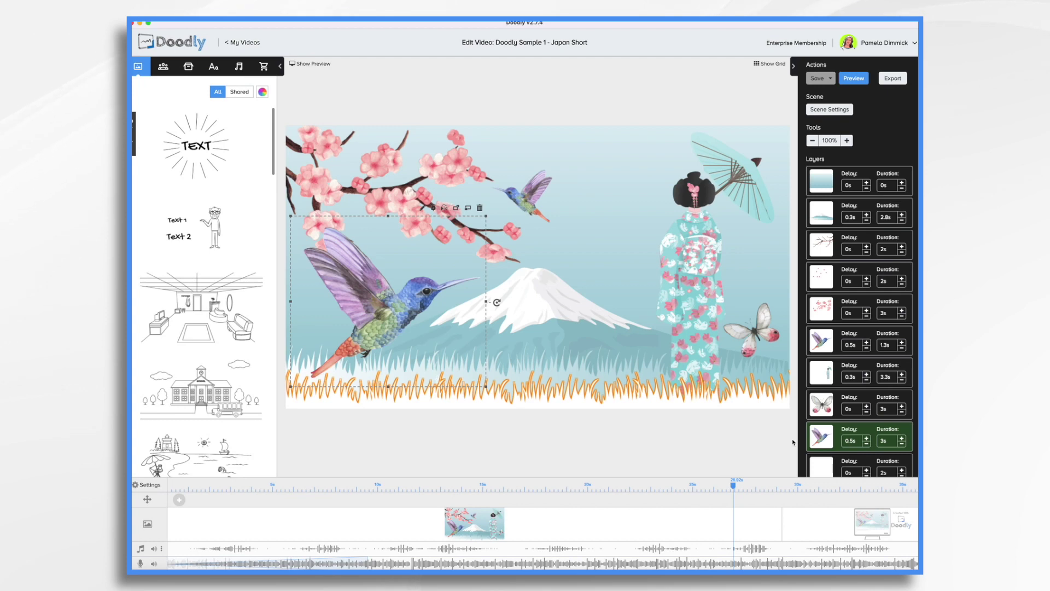
- From My Videos, create a new 480p whiteboard video named Spring Landscape
{"action": "left_click", "coordinate": [236, 44]}
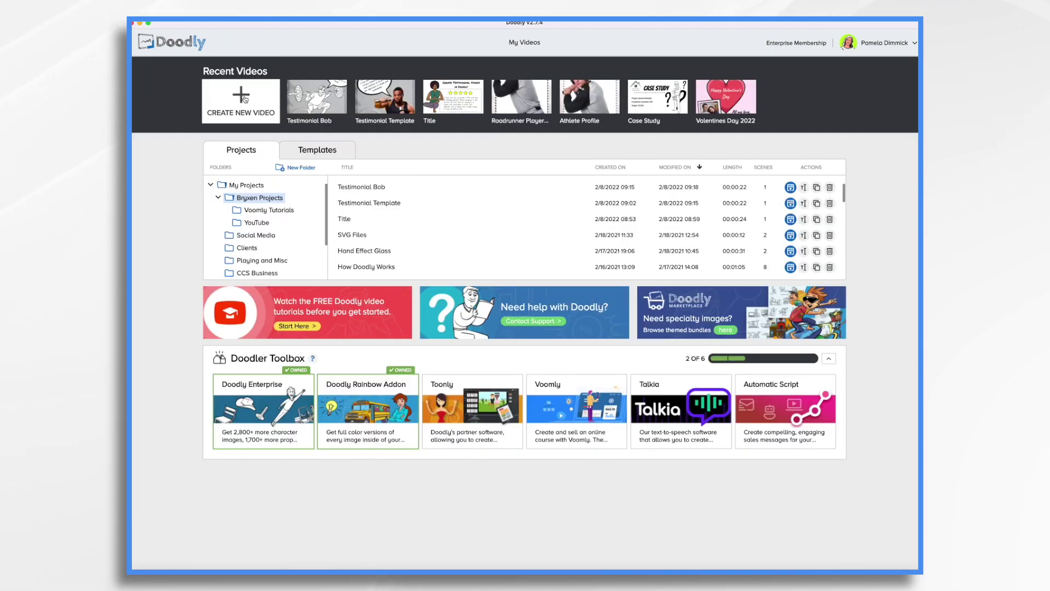
{"action": "left_click", "coordinate": [245, 99]}
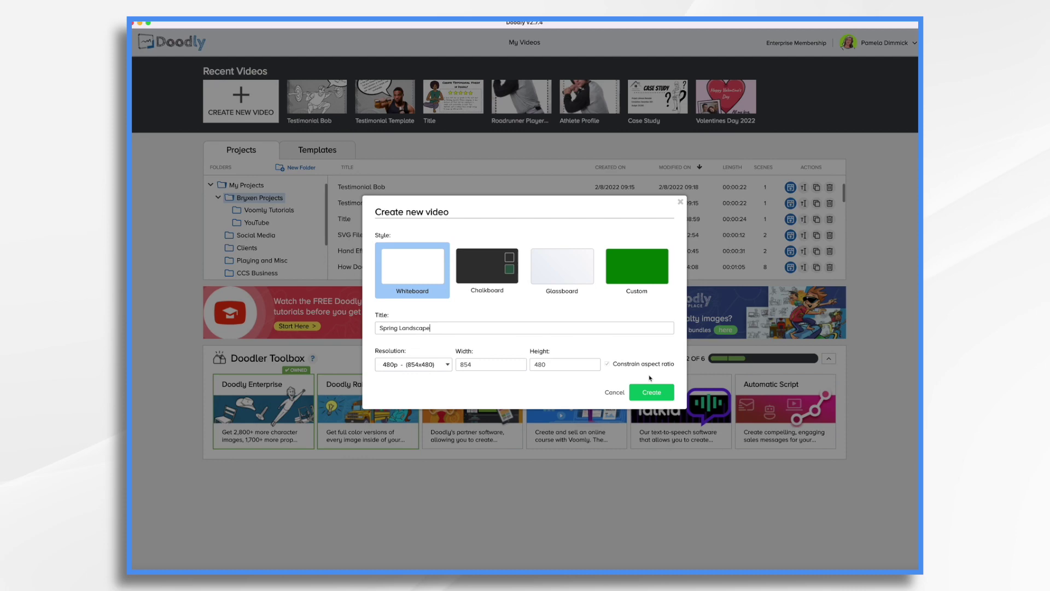
{"action": "left_click", "coordinate": [652, 392]}
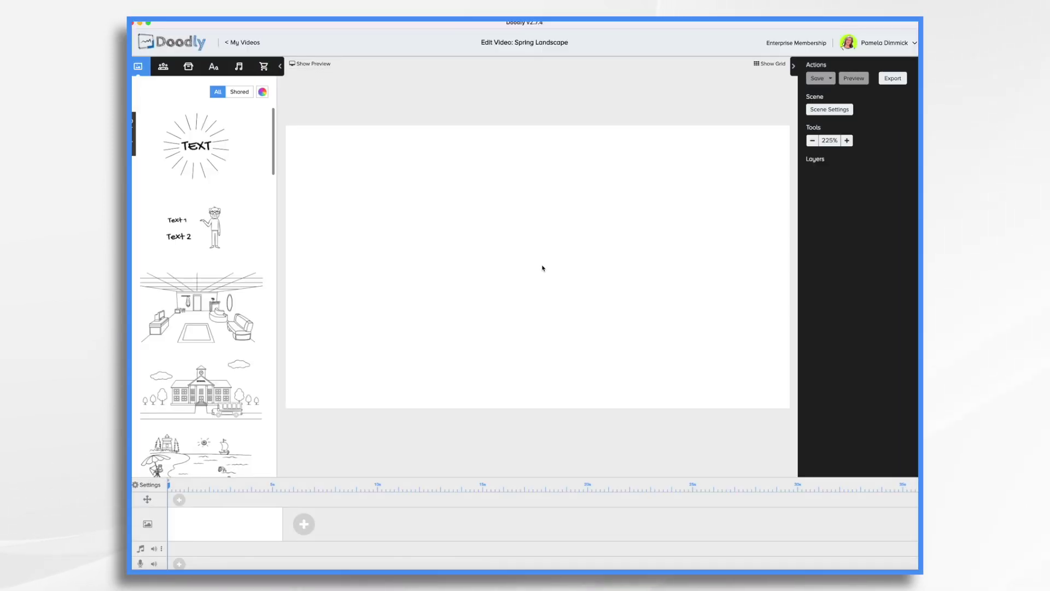
- Import every image in the Spring Graphics folder into the Props library
{"action": "left_click", "coordinate": [194, 68]}
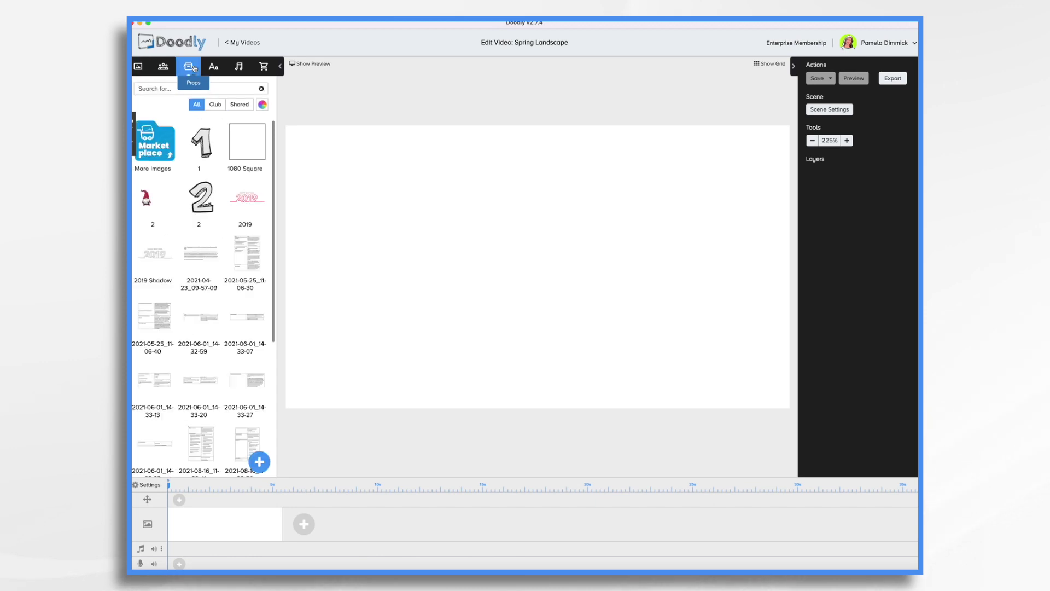
{"action": "left_click", "coordinate": [261, 462]}
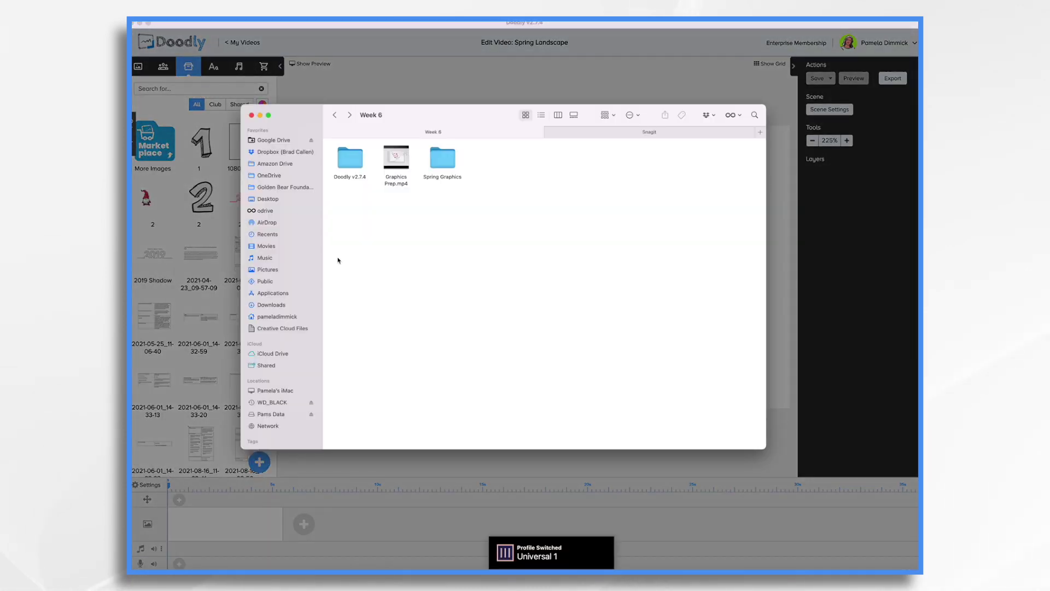
{"action": "double_click", "coordinate": [445, 160]}
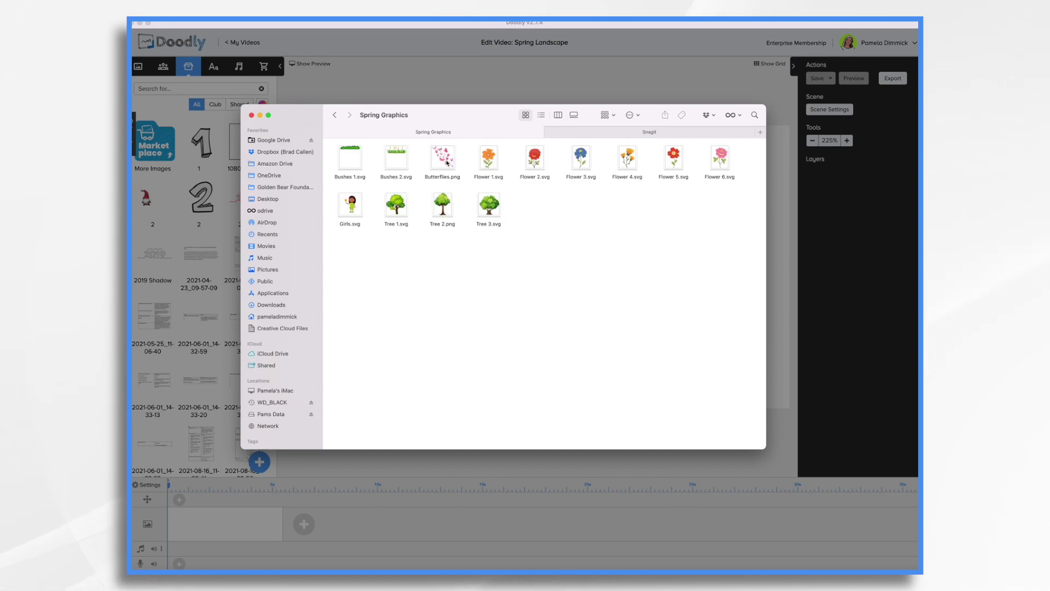
{"action": "key", "text": "super+a"}
{"action": "key", "text": "Return"}
{"action": "scroll", "coordinate": [574, 322], "scroll_direction": "down", "scroll_amount": 10}
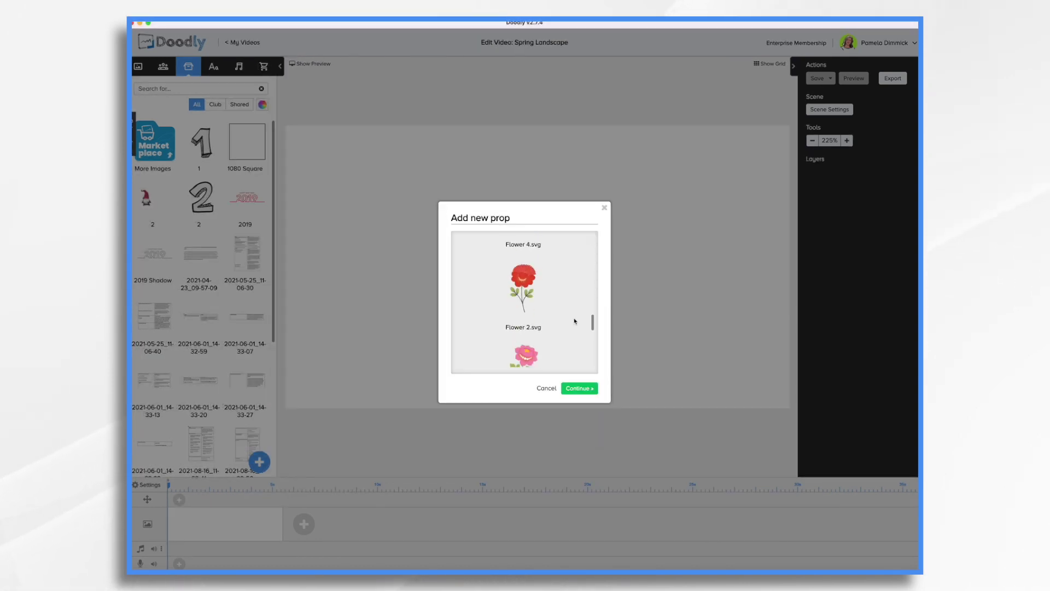
{"action": "scroll", "coordinate": [574, 322], "scroll_direction": "down", "scroll_amount": 5}
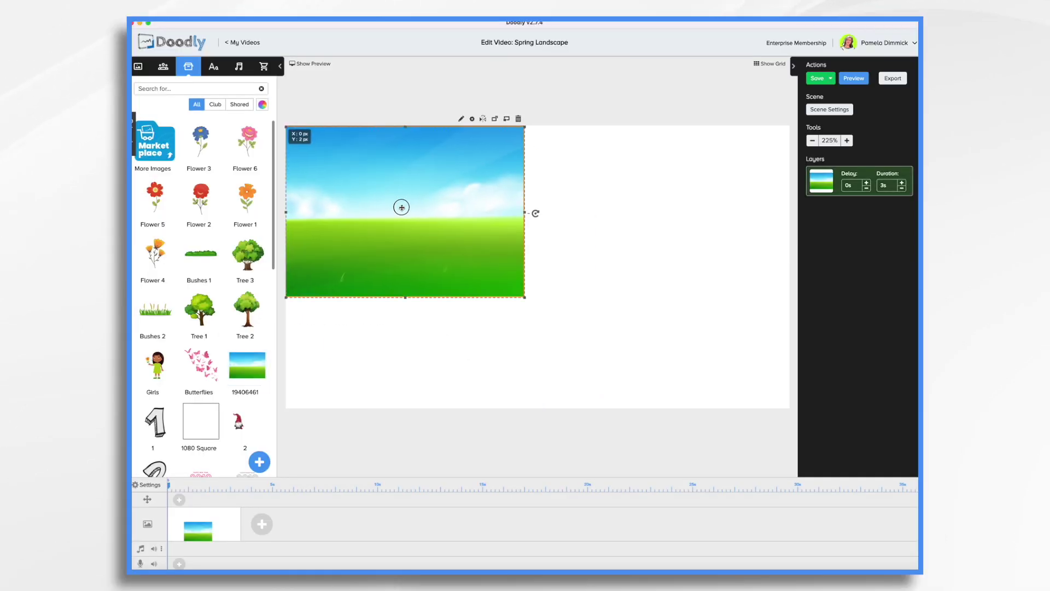
- Enlarge, widen and shift up the meadow landscape so it covers the whole canvas
{"action": "left_click_drag", "start_coordinate": [523, 295], "coordinate": [763, 433]}
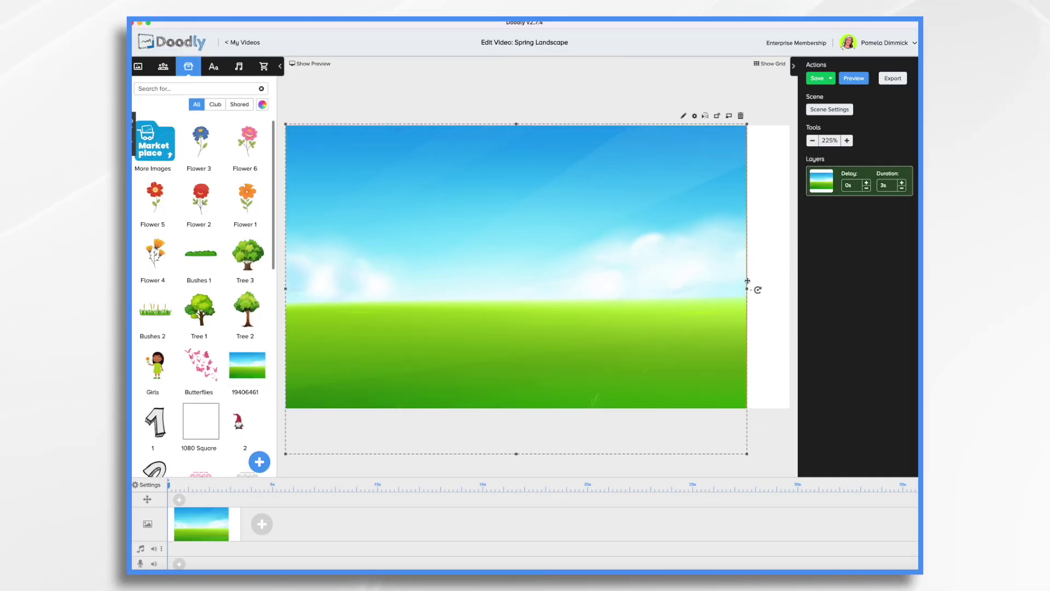
{"action": "left_click_drag", "start_coordinate": [747, 290], "coordinate": [803, 306]}
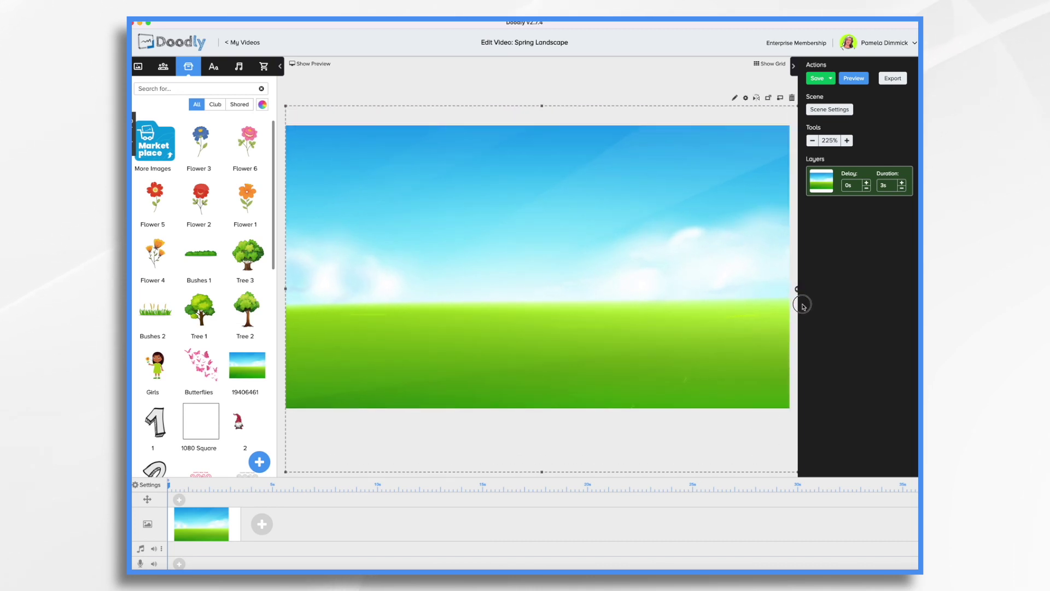
{"action": "left_click_drag", "start_coordinate": [734, 101], "coordinate": [731, 85]}
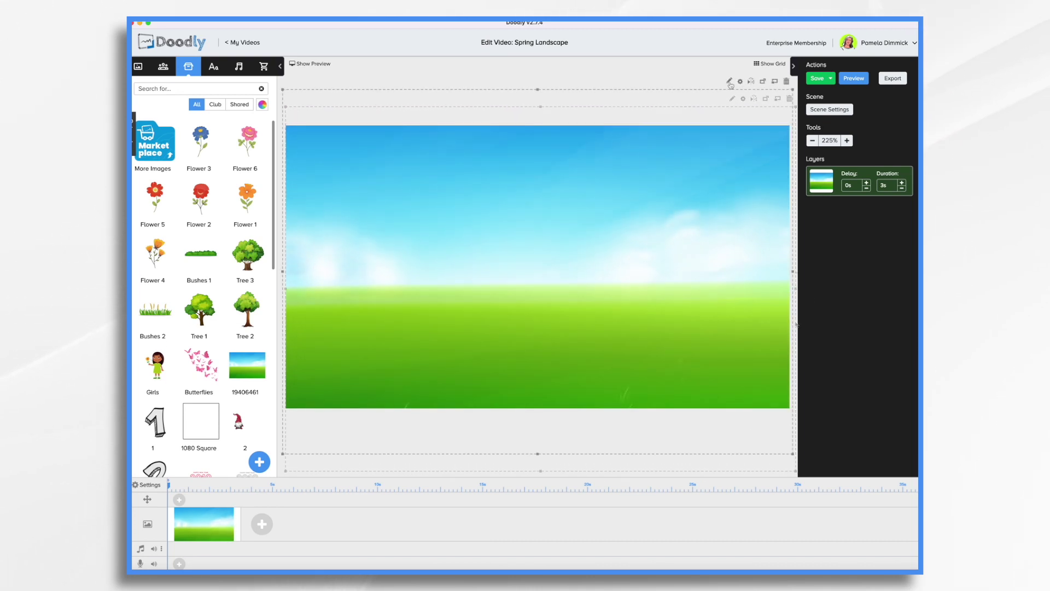
- Change the landscape's reveal mode from Draw to Fade and save
{"action": "left_click", "coordinate": [730, 82]}
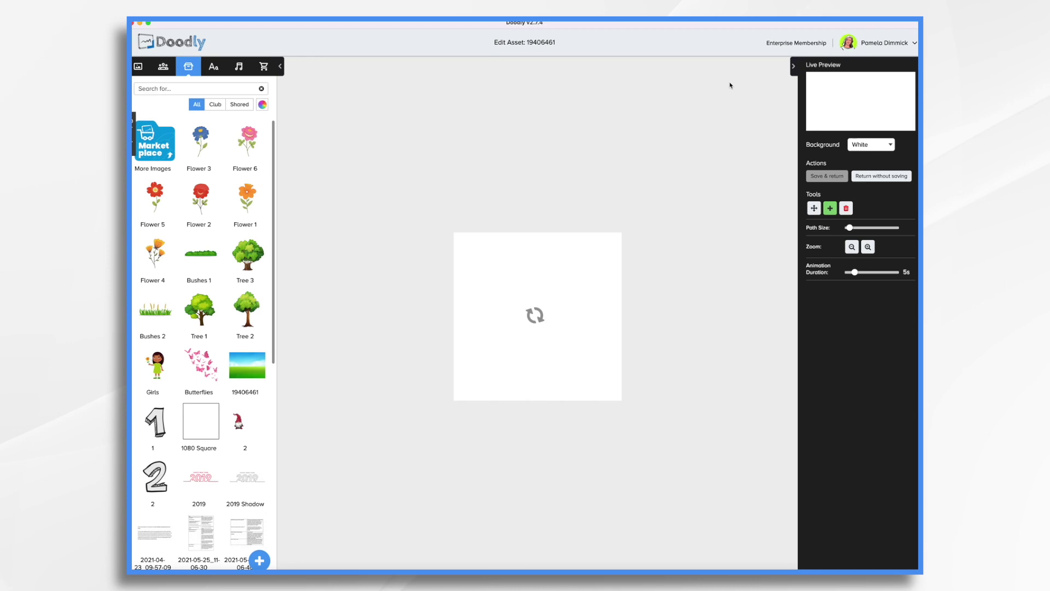
{"action": "left_click", "coordinate": [897, 321]}
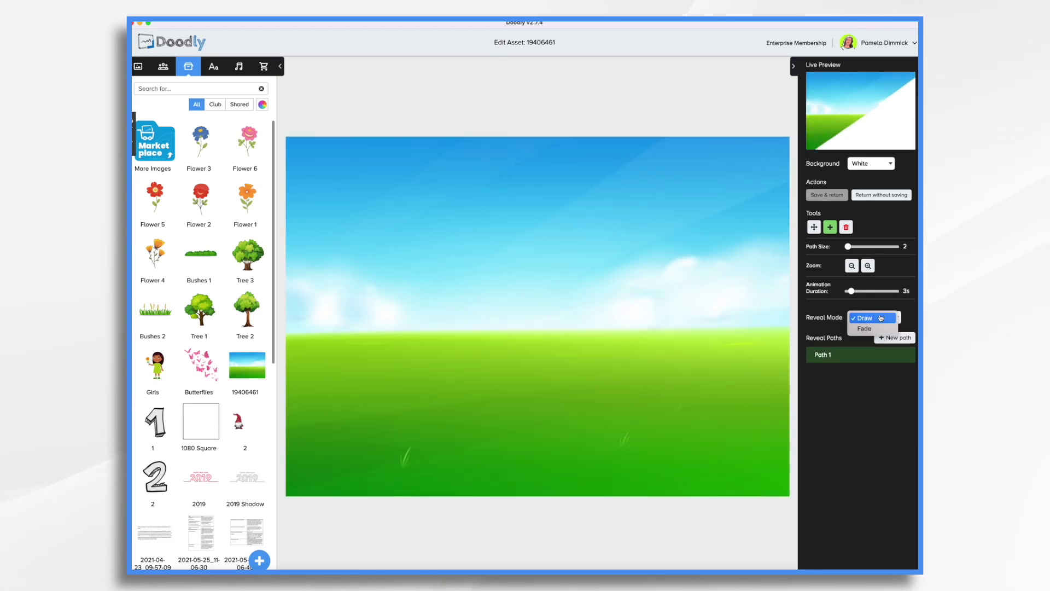
{"action": "left_click", "coordinate": [867, 331]}
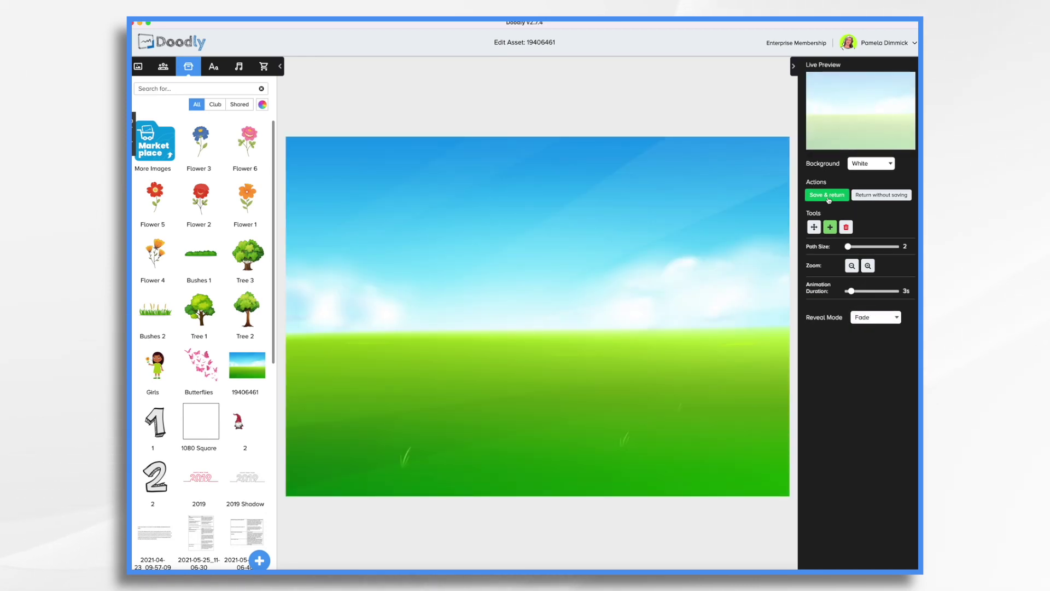
{"action": "left_click", "coordinate": [828, 195]}
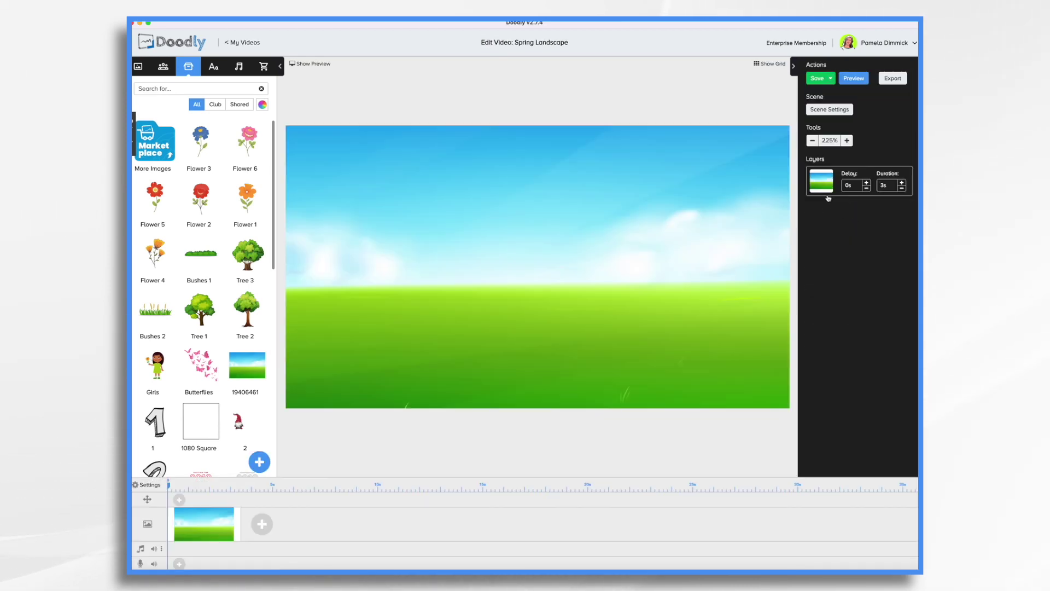
- Shorten the background's duration to 2s and add Tree 2 as a new element
{"action": "left_click", "coordinate": [901, 188]}
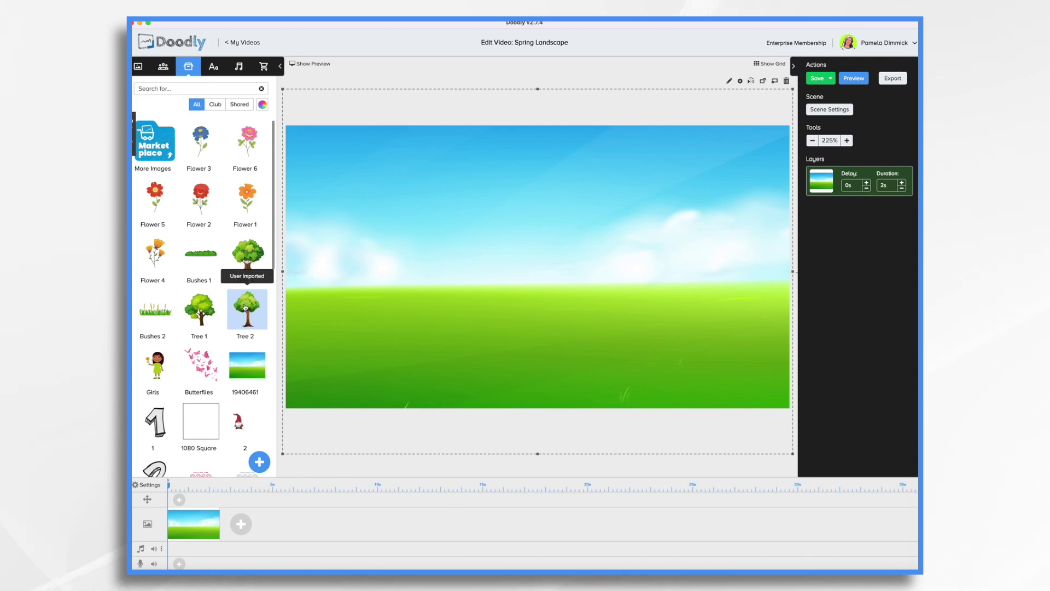
{"action": "left_click_drag", "start_coordinate": [245, 308], "coordinate": [357, 271]}
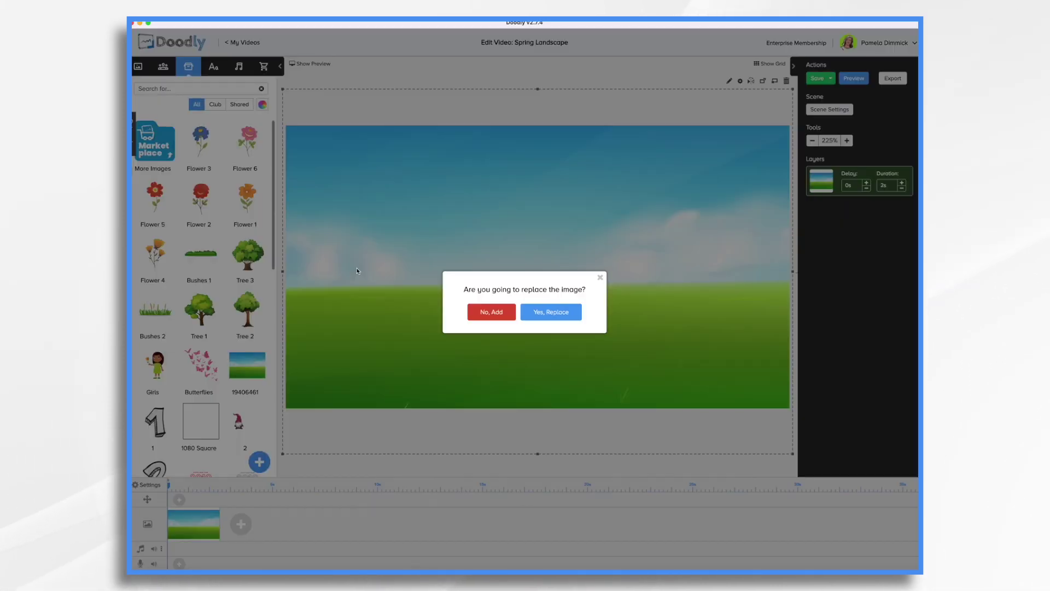
{"action": "left_click", "coordinate": [492, 312]}
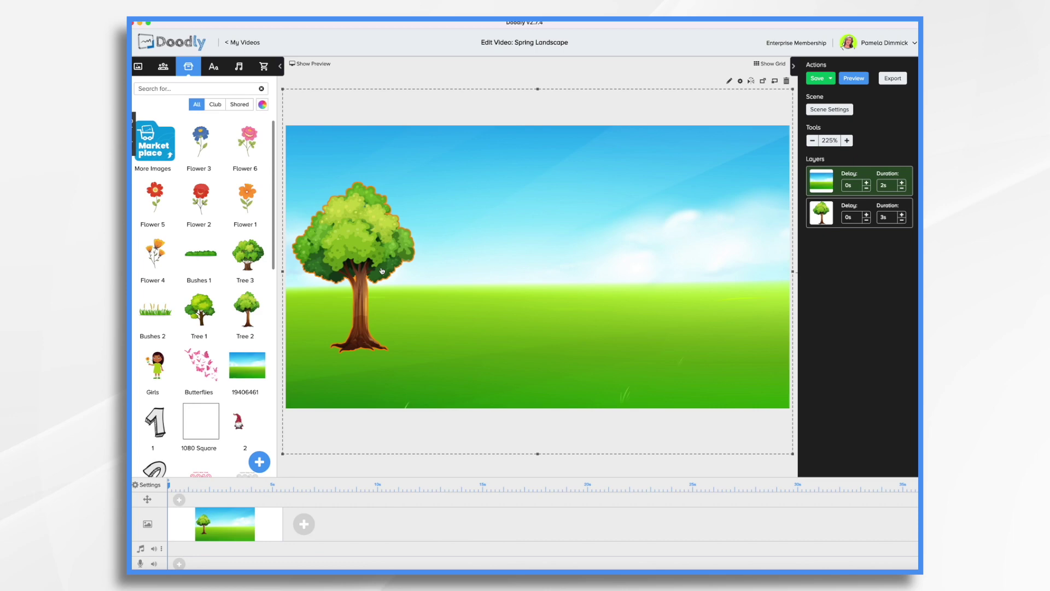
- Add Tree 3 as a new element, enlarged on the right side, and bring in Flower 4
{"action": "left_click_drag", "start_coordinate": [249, 264], "coordinate": [473, 266]}
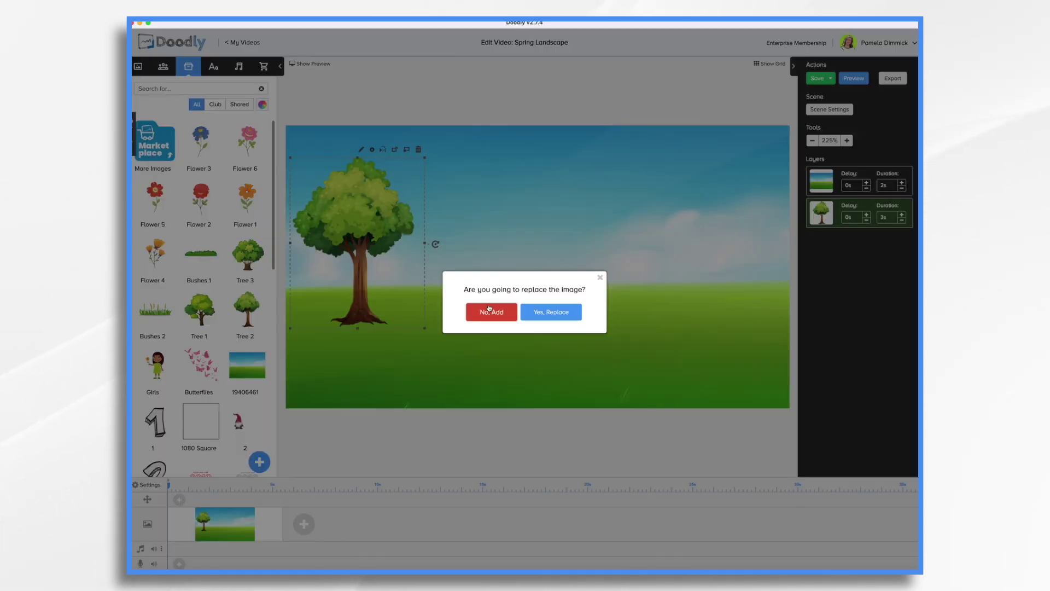
{"action": "left_click", "coordinate": [492, 311]}
{"action": "left_click_drag", "start_coordinate": [547, 271], "coordinate": [804, 271]}
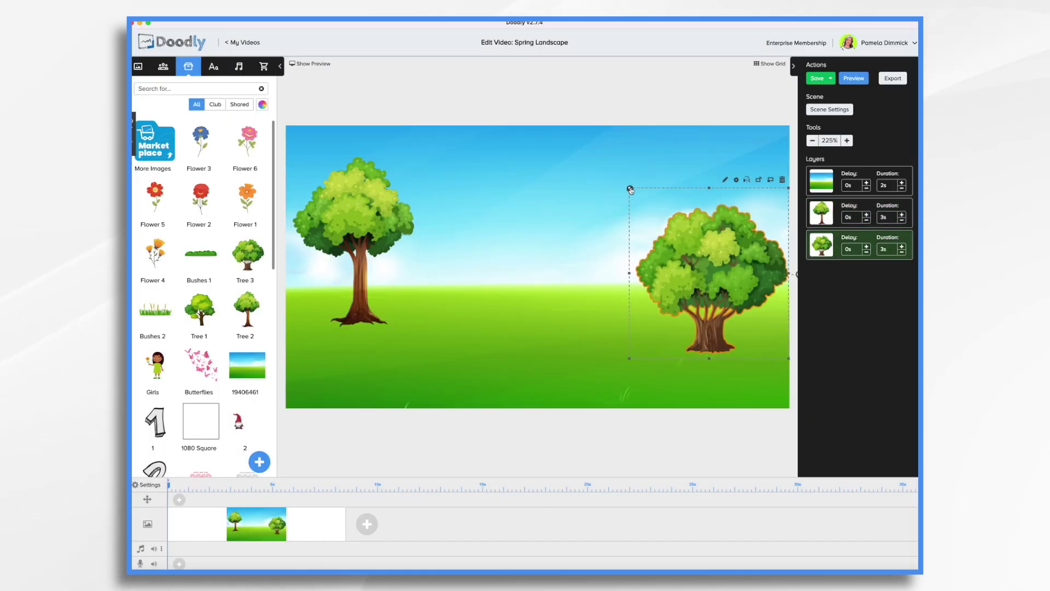
{"action": "left_click_drag", "start_coordinate": [629, 188], "coordinate": [577, 109]}
{"action": "left_click_drag", "start_coordinate": [674, 211], "coordinate": [666, 221]}
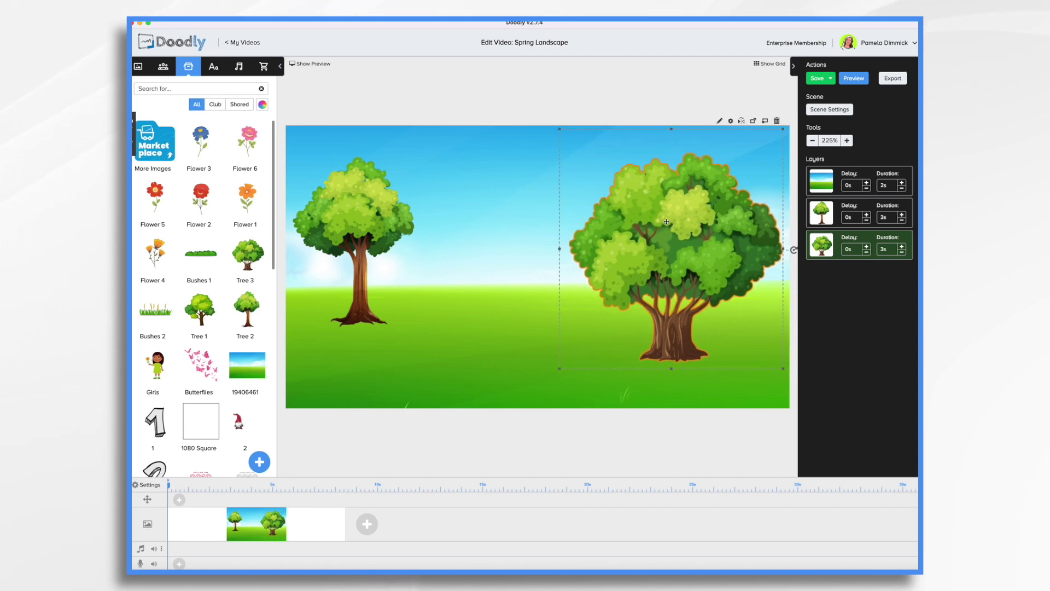
{"action": "left_click_drag", "start_coordinate": [155, 253], "coordinate": [389, 310]}
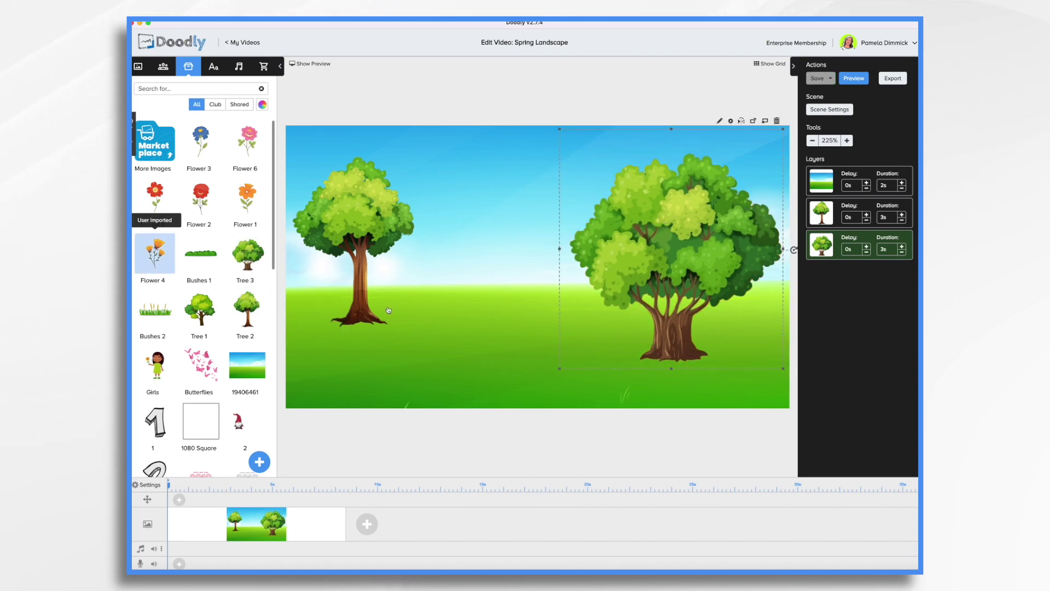
- Add Flower 4 as a new element and shrink it to about 52x83 px
{"action": "left_click", "coordinate": [489, 313]}
{"action": "left_click", "coordinate": [354, 312]}
{"action": "left_click_drag", "start_coordinate": [370, 382], "coordinate": [320, 314]}
{"action": "left_click", "coordinate": [378, 296]}
- Add red Flower 2 as a new element, shrunk to match the other flowers
{"action": "left_click_drag", "start_coordinate": [201, 198], "coordinate": [426, 285]}
{"action": "left_click", "coordinate": [492, 316]}
{"action": "left_click", "coordinate": [492, 316]}
{"action": "left_click_drag", "start_coordinate": [535, 399], "coordinate": [451, 258]}
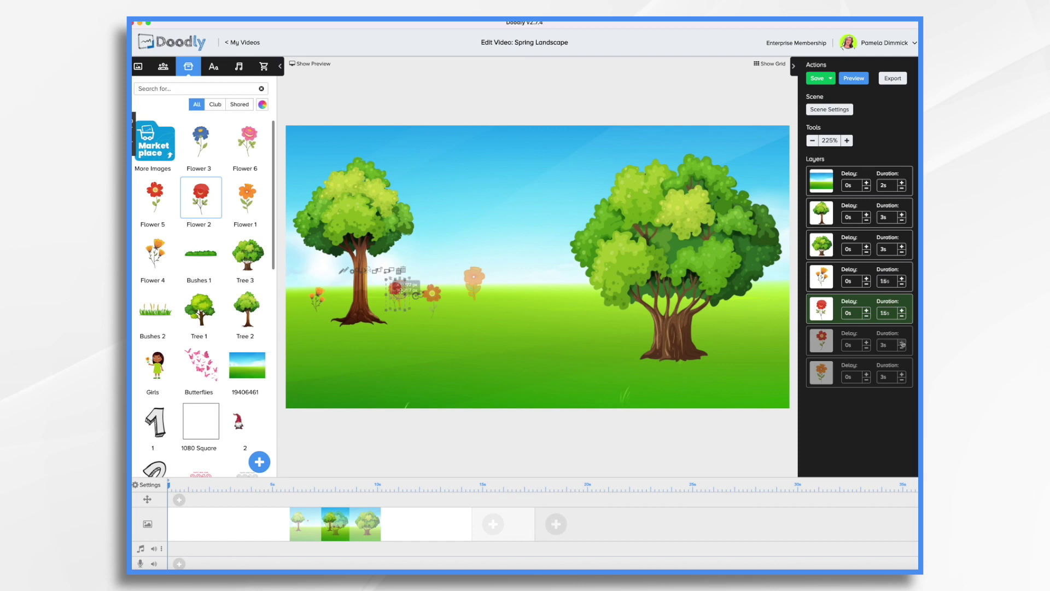
- Shorten the red flower's duration to 1.5s and the orange flower's to 2s
{"action": "left_click", "coordinate": [902, 349]}
{"action": "left_click", "coordinate": [902, 349]}
{"action": "left_click", "coordinate": [902, 348]}
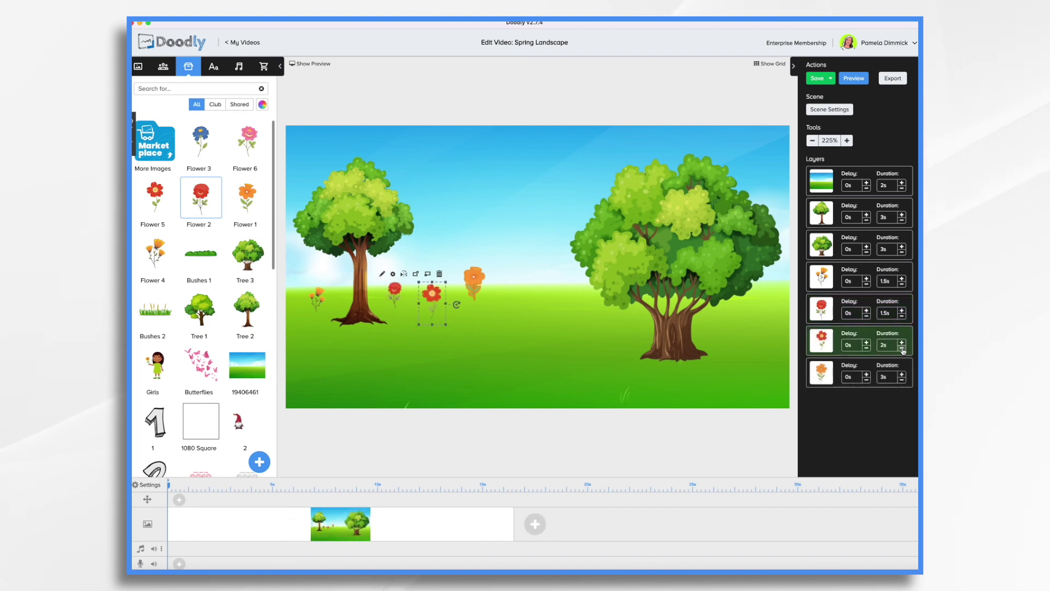
{"action": "left_click", "coordinate": [902, 380]}
{"action": "left_click", "coordinate": [903, 380]}
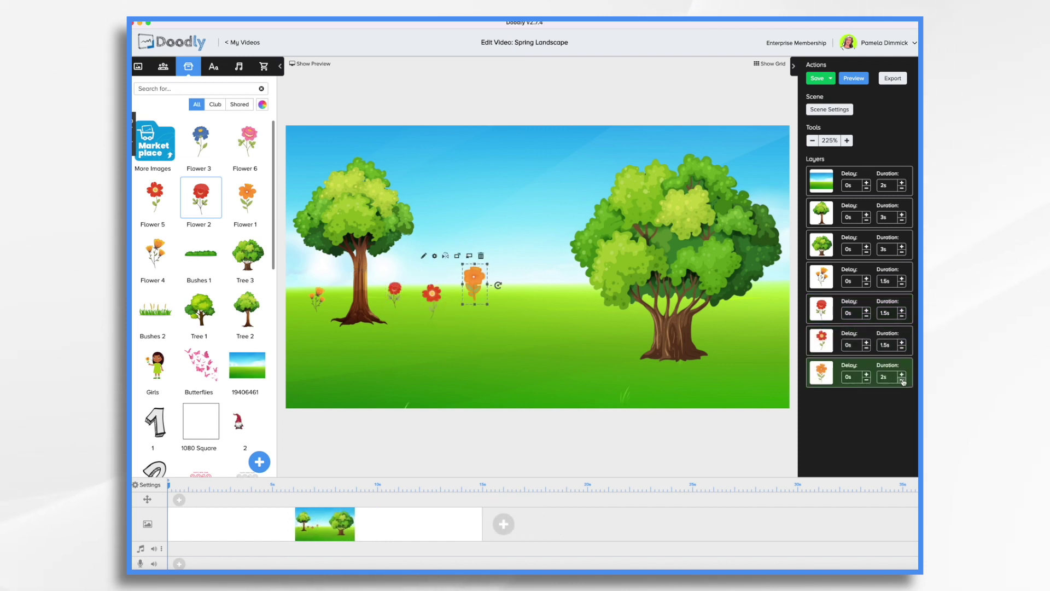
{"action": "left_click", "coordinate": [424, 256]}
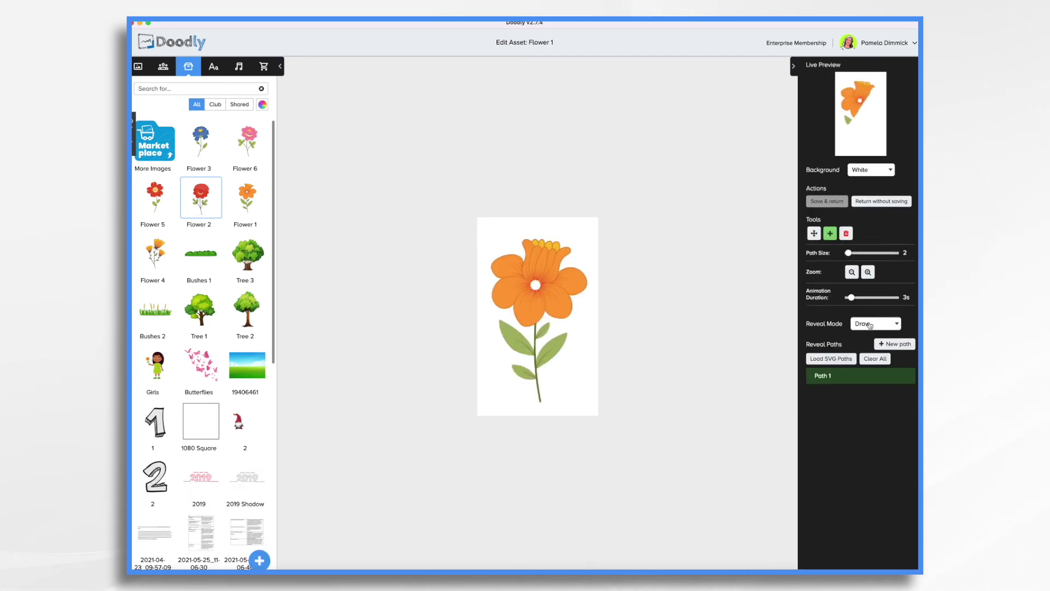
- Set the orange Flower 1's reveal mode to Fade and save
{"action": "left_click", "coordinate": [870, 323]}
{"action": "left_click", "coordinate": [864, 335]}
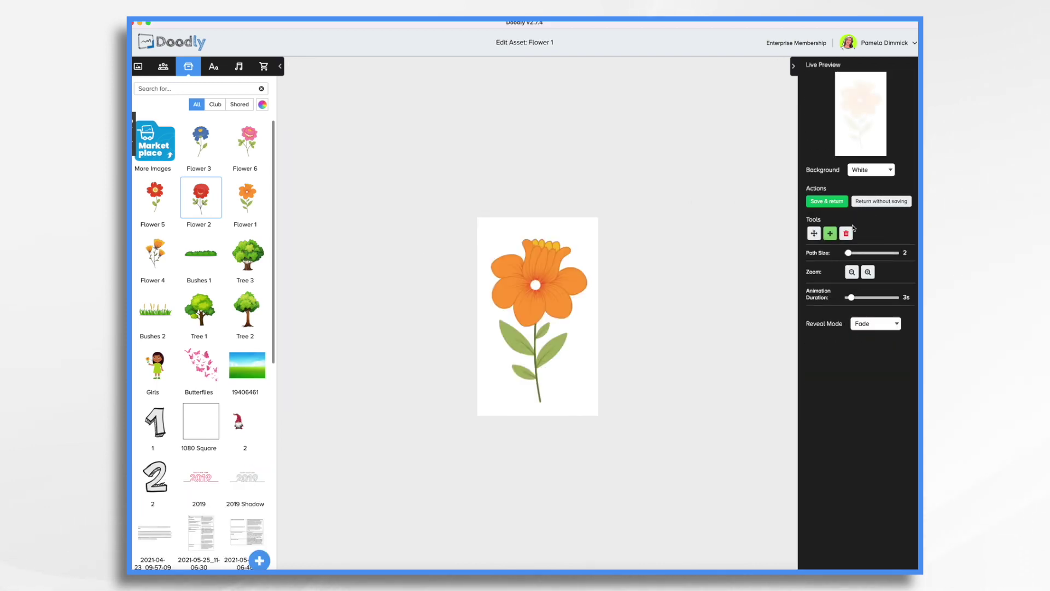
{"action": "left_click", "coordinate": [827, 201]}
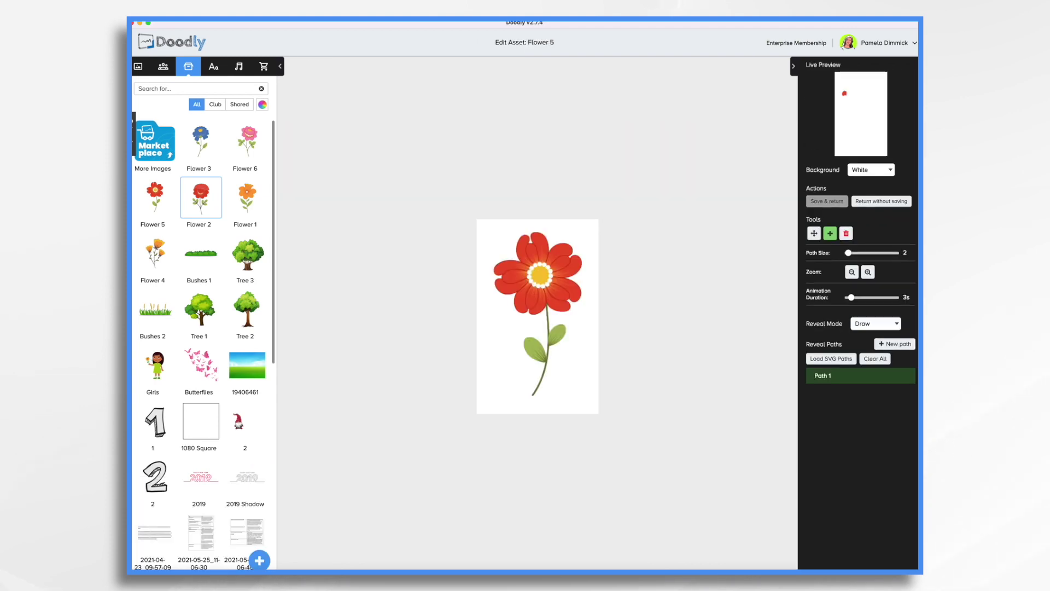
- Set the red Flower 2's reveal mode to Fade and save
{"action": "left_click", "coordinate": [873, 323]}
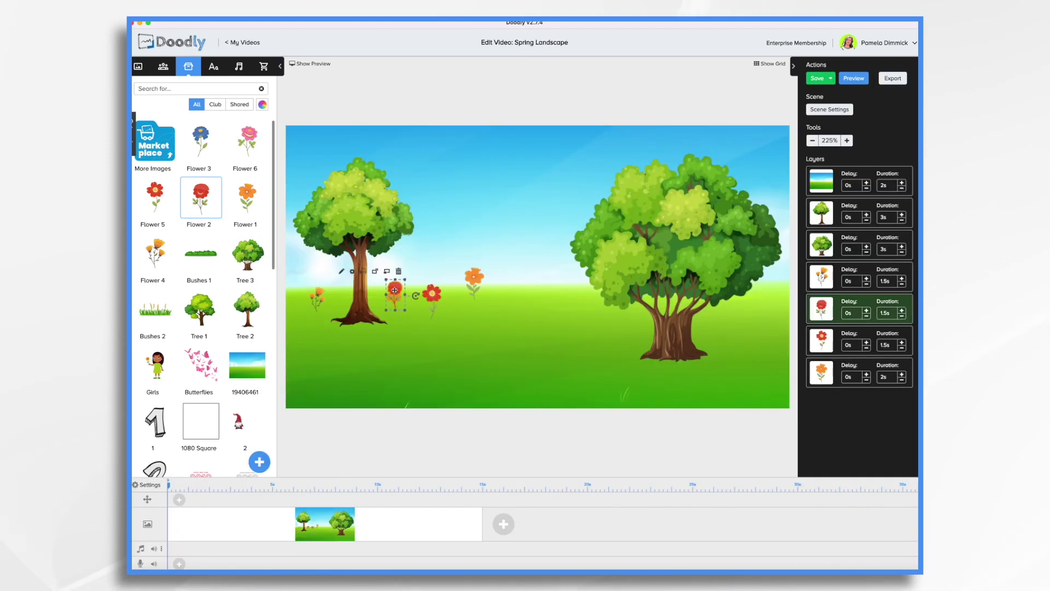
{"action": "double_click", "coordinate": [345, 272]}
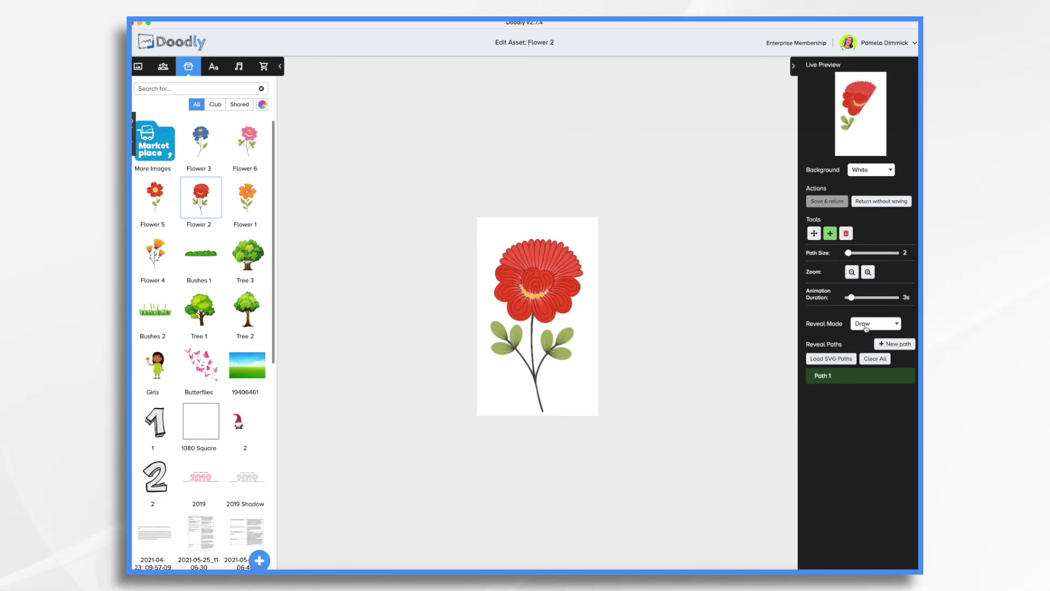
{"action": "left_click", "coordinate": [870, 324]}
{"action": "left_click", "coordinate": [864, 335]}
{"action": "left_click", "coordinate": [827, 201]}
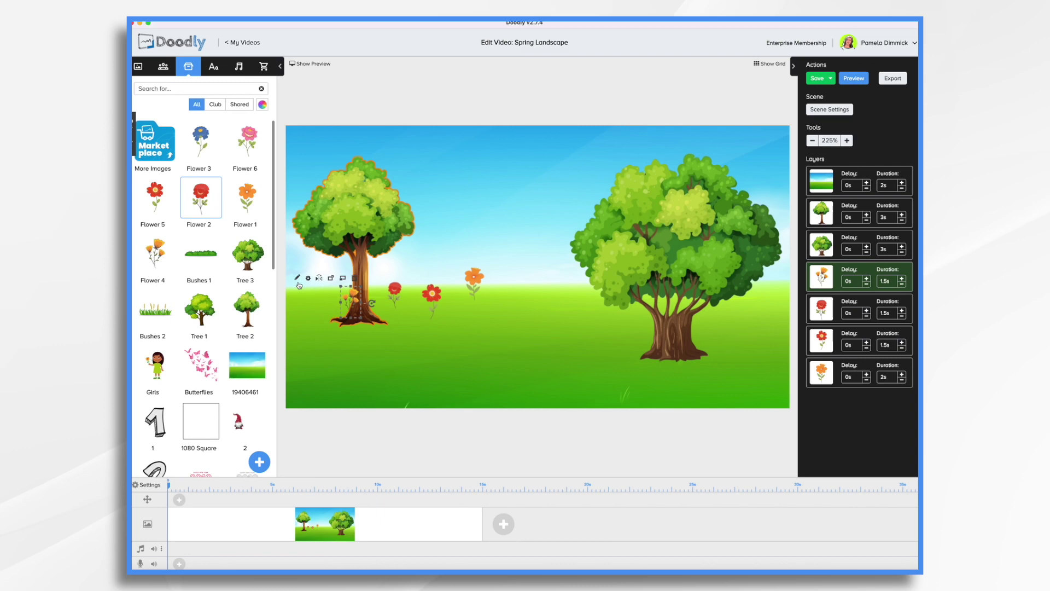
- Select the flower group and paste two copies, placing them lower right and under the big tree
{"action": "left_click", "coordinate": [298, 278]}
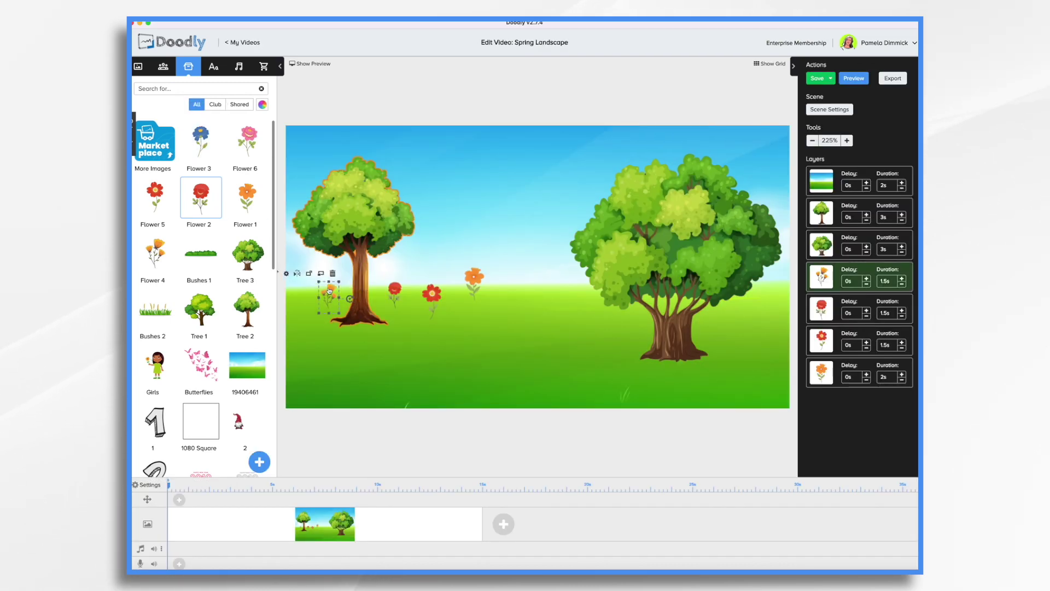
{"action": "left_click", "coordinate": [400, 290], "text": "shift"}
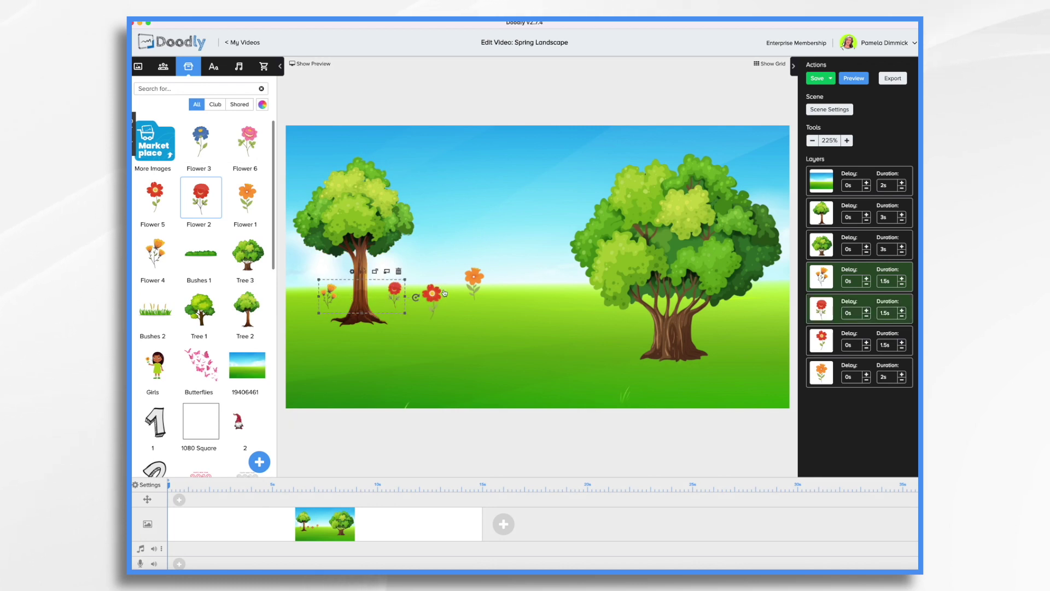
{"action": "left_click", "coordinate": [475, 283], "text": "shift"}
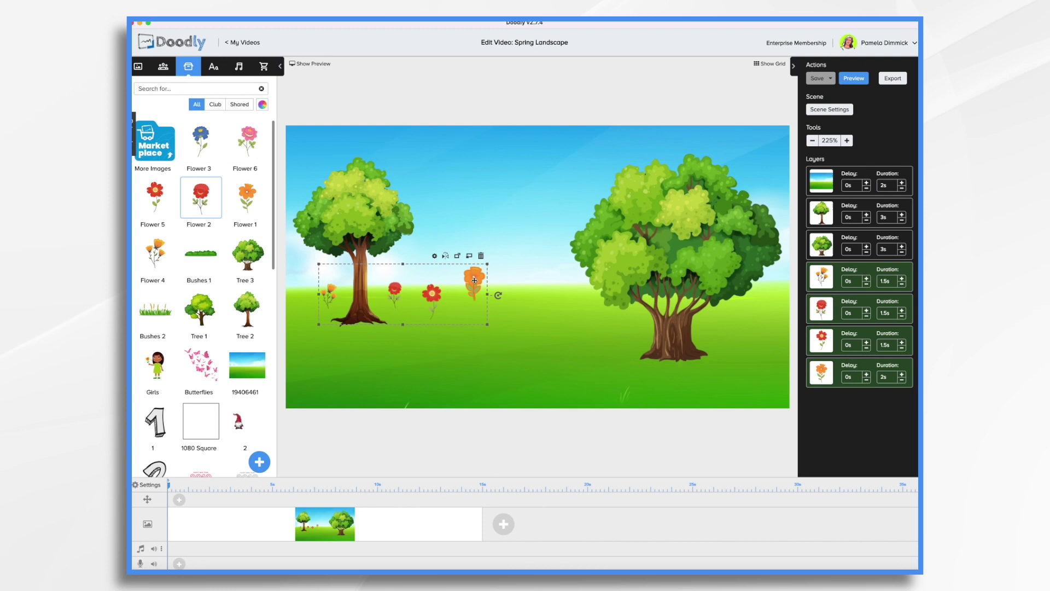
{"action": "key", "text": "ctrl+v"}
{"action": "left_click_drag", "start_coordinate": [475, 281], "coordinate": [622, 337]}
{"action": "left_click", "coordinate": [444, 292]}
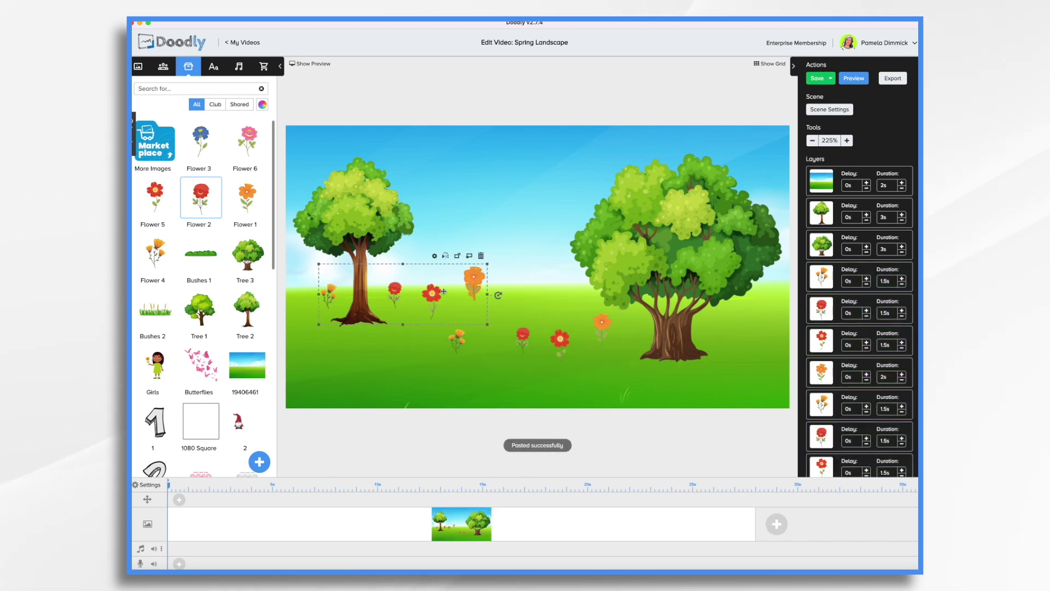
{"action": "key", "text": "ctrl+v"}
{"action": "left_click_drag", "start_coordinate": [443, 292], "coordinate": [724, 366]}
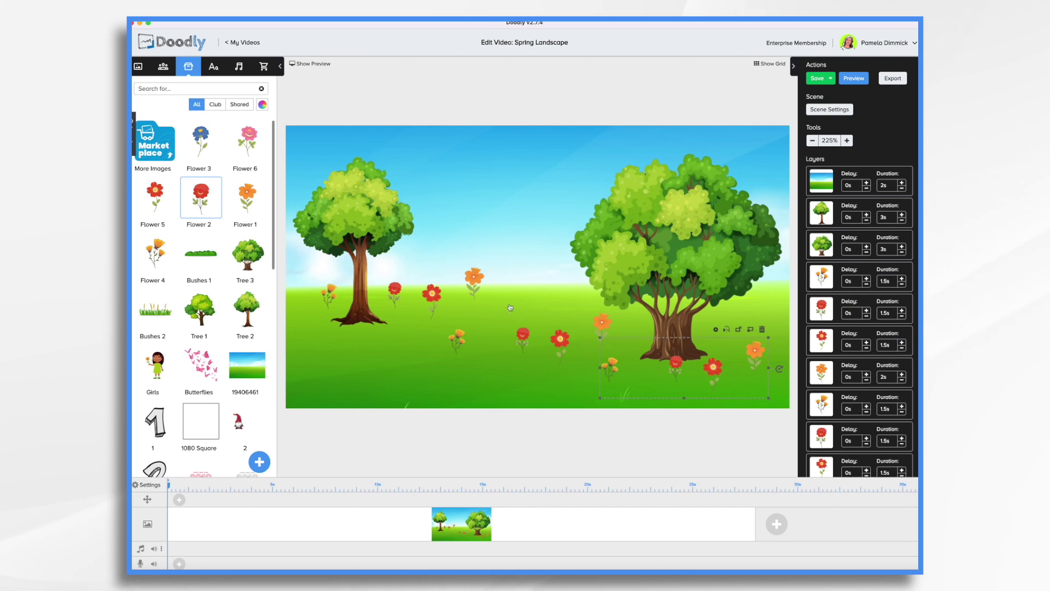
- Move orange flowers under the left tree and lower left, and a red flower onto the big trunk
{"action": "left_click", "coordinate": [485, 294]}
{"action": "left_click_drag", "start_coordinate": [456, 342], "coordinate": [345, 326]}
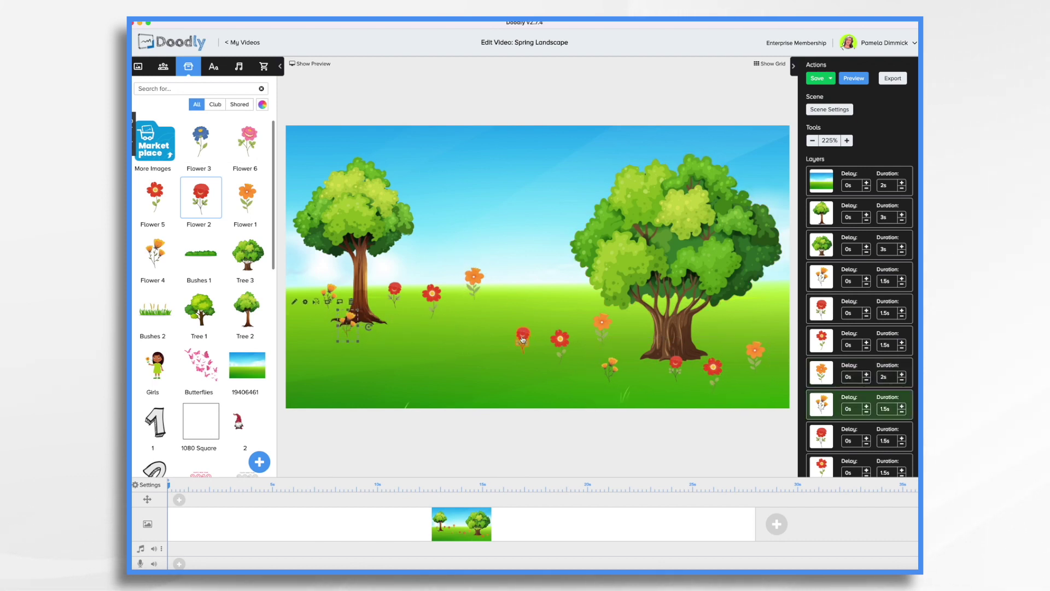
{"action": "left_click_drag", "start_coordinate": [523, 340], "coordinate": [706, 318]}
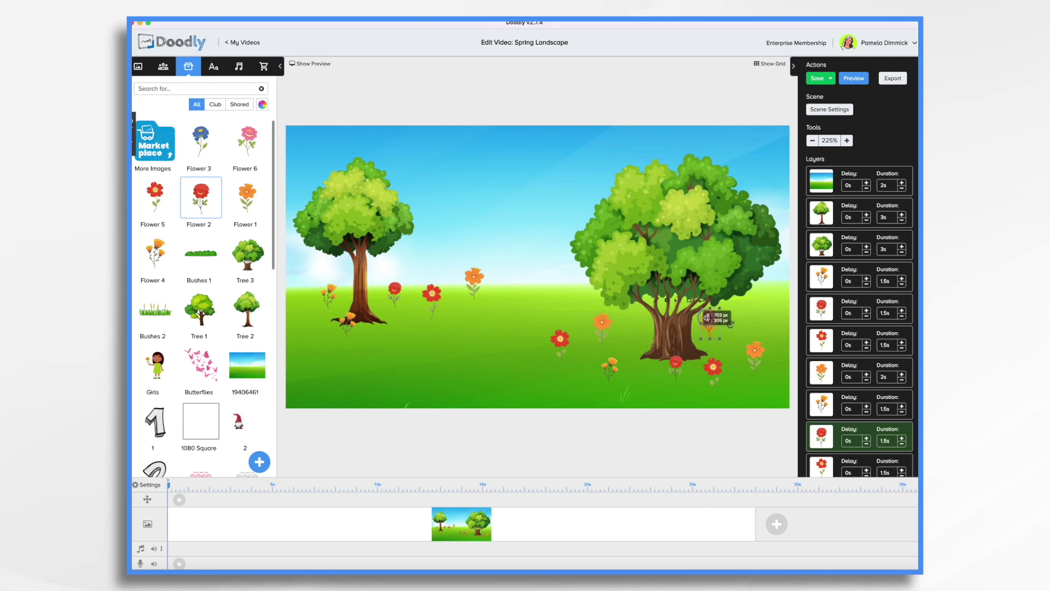
{"action": "left_click_drag", "start_coordinate": [606, 324], "coordinate": [355, 354]}
{"action": "left_click", "coordinate": [904, 254]}
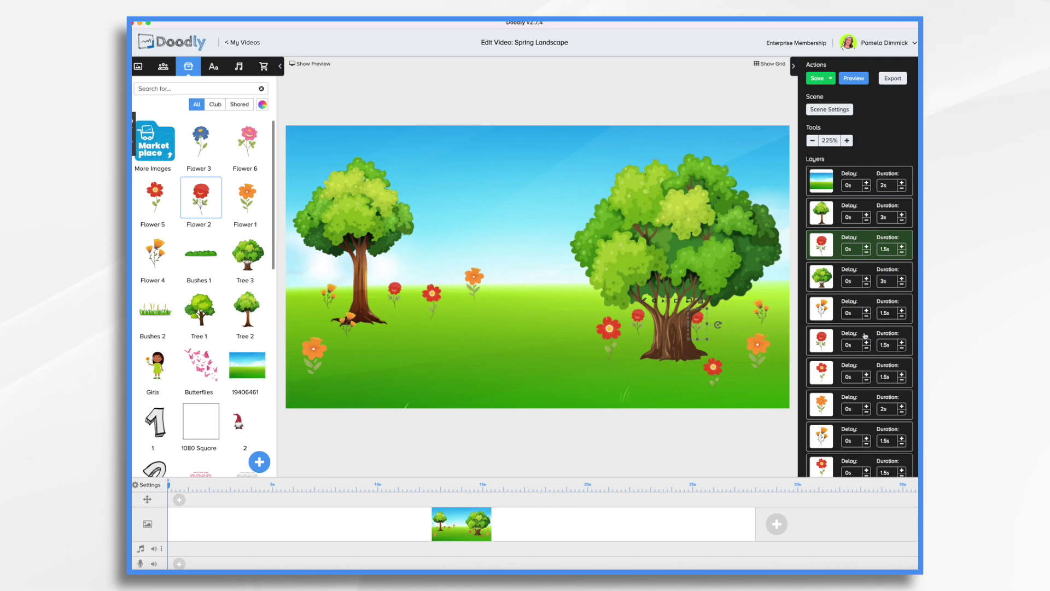
{"action": "scroll", "coordinate": [857, 390], "scroll_direction": "down", "scroll_amount": 5}
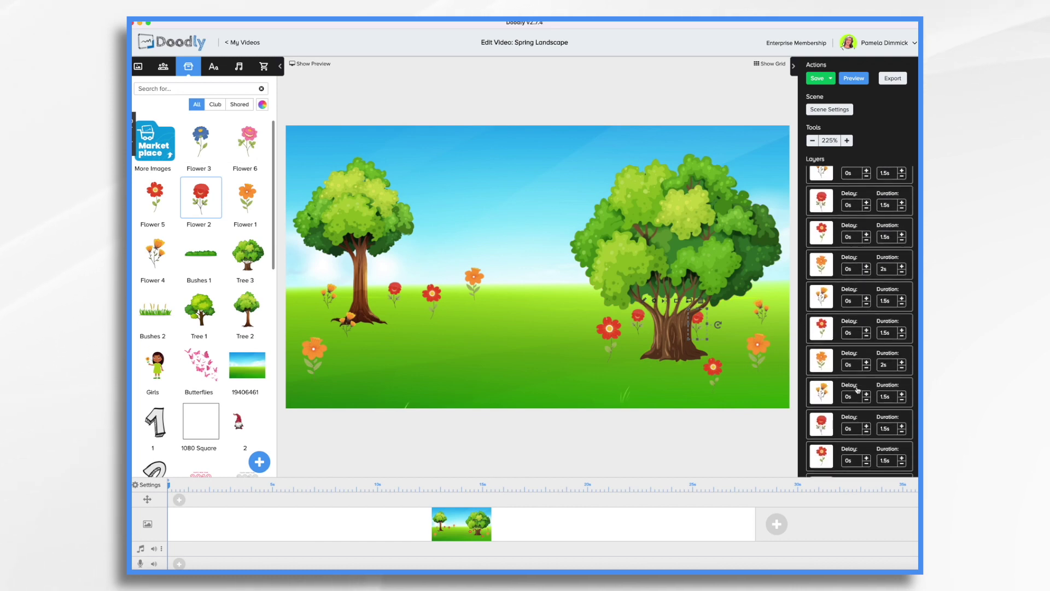
{"action": "scroll", "coordinate": [857, 390], "scroll_direction": "up", "scroll_amount": 2}
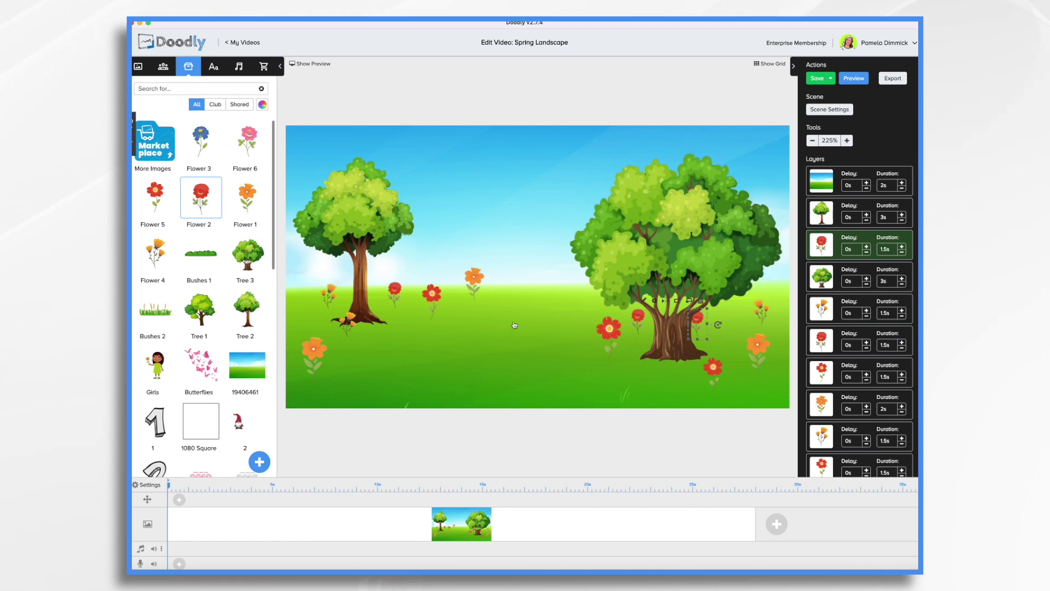
- Add the flower-holding girl to the meadow and place pink butterflies over the left tree's crown
{"action": "left_click_drag", "start_coordinate": [155, 366], "coordinate": [541, 316]}
{"action": "left_click", "coordinate": [491, 312]}
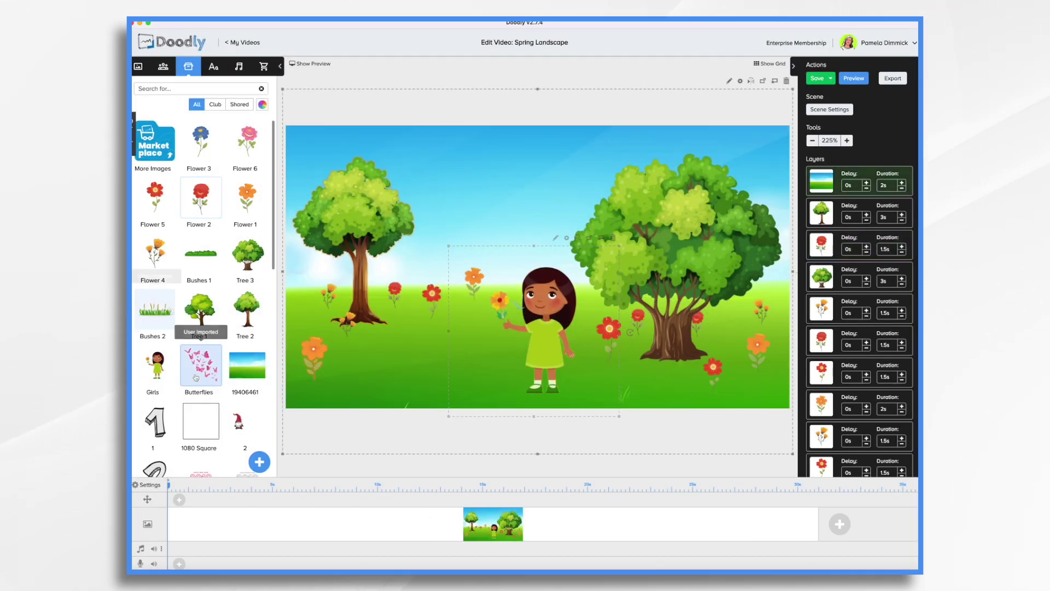
{"action": "left_click_drag", "start_coordinate": [195, 378], "coordinate": [684, 235]}
{"action": "left_click_drag", "start_coordinate": [599, 235], "coordinate": [558, 227]}
{"action": "left_click_drag", "start_coordinate": [684, 240], "coordinate": [521, 244]}
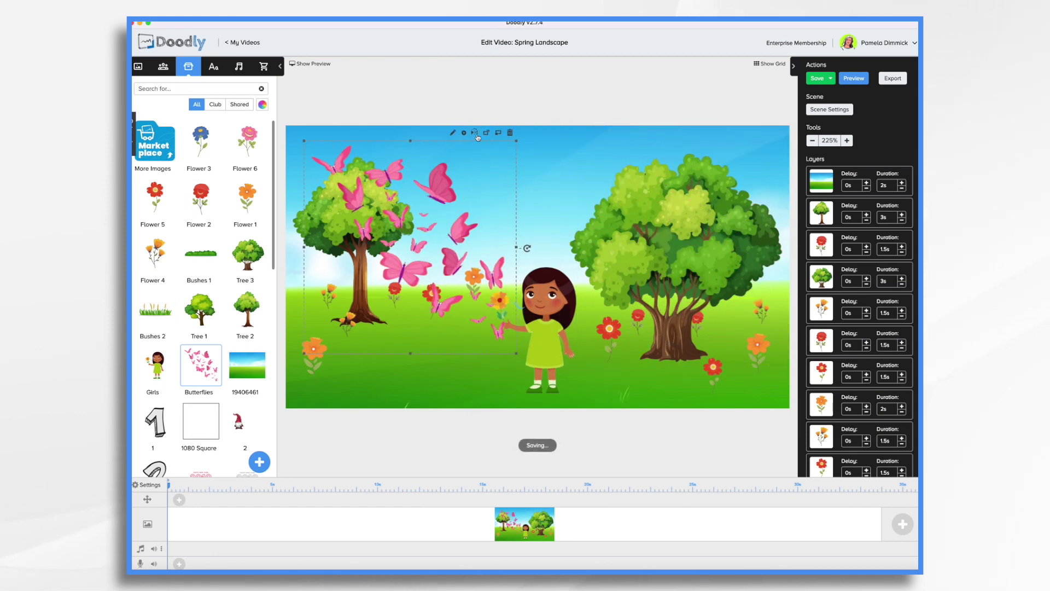
{"action": "left_click_drag", "start_coordinate": [427, 230], "coordinate": [500, 237]}
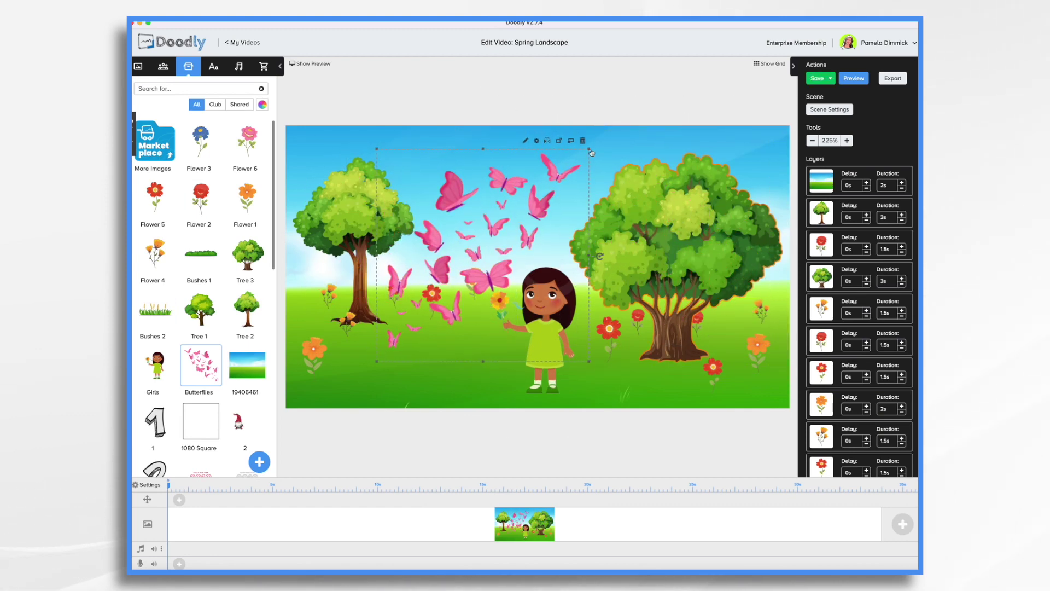
{"action": "left_click_drag", "start_coordinate": [592, 152], "coordinate": [492, 246]}
{"action": "left_click_drag", "start_coordinate": [439, 317], "coordinate": [361, 206]}
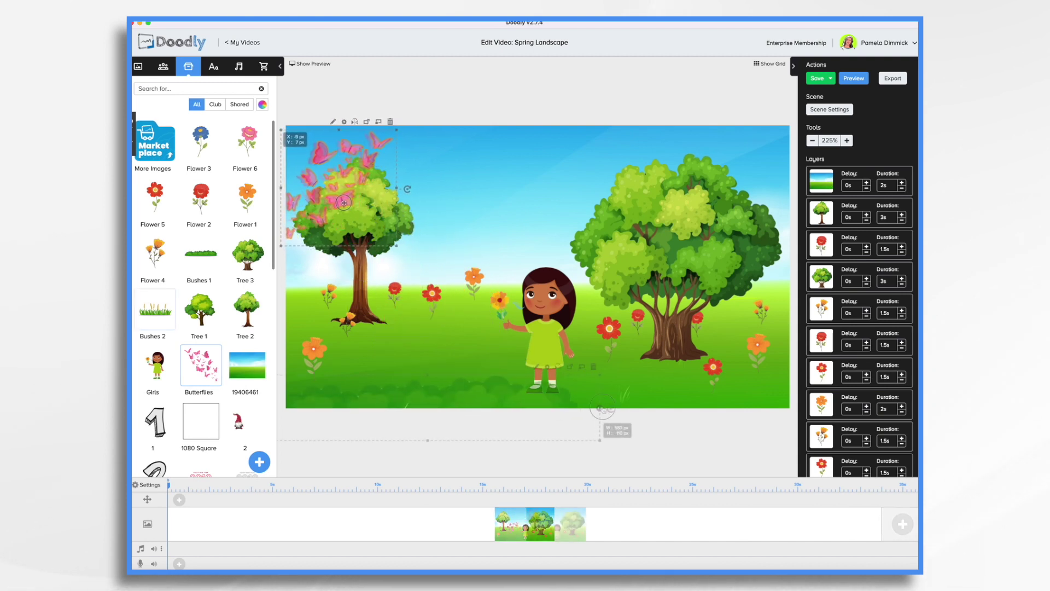
- Add an enlarged Bushes 2 along the bottom and move the butterflies to the top-centre sky
{"action": "left_click_drag", "start_coordinate": [605, 429], "coordinate": [646, 412]}
{"action": "left_click_drag", "start_coordinate": [554, 394], "coordinate": [384, 380]}
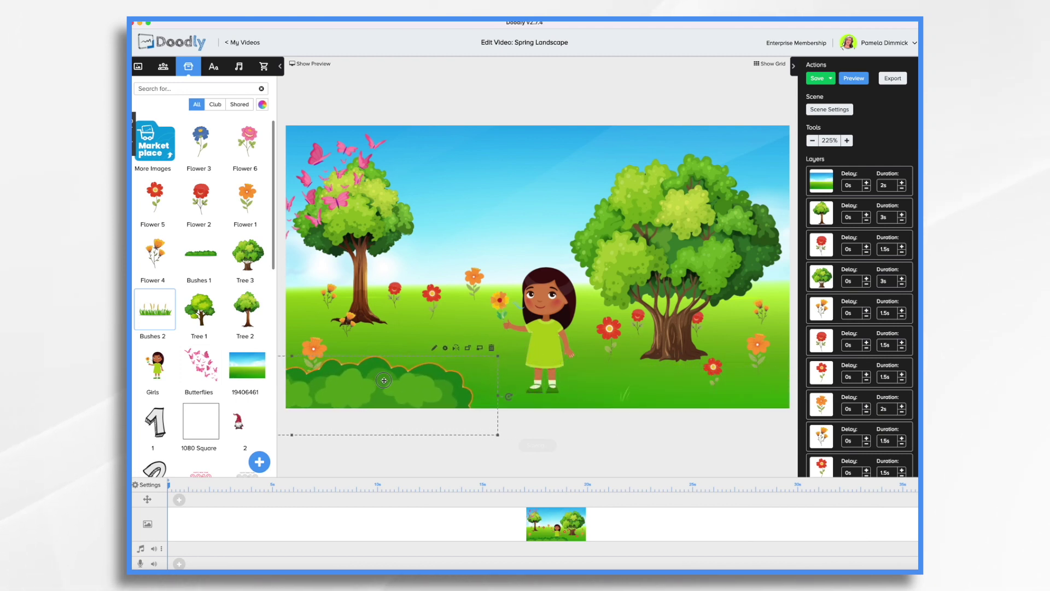
{"action": "left_click_drag", "start_coordinate": [339, 181], "coordinate": [503, 197]}
- Delete the butterflies from the scene and bring up the Video Settings
{"action": "left_click", "coordinate": [556, 136]}
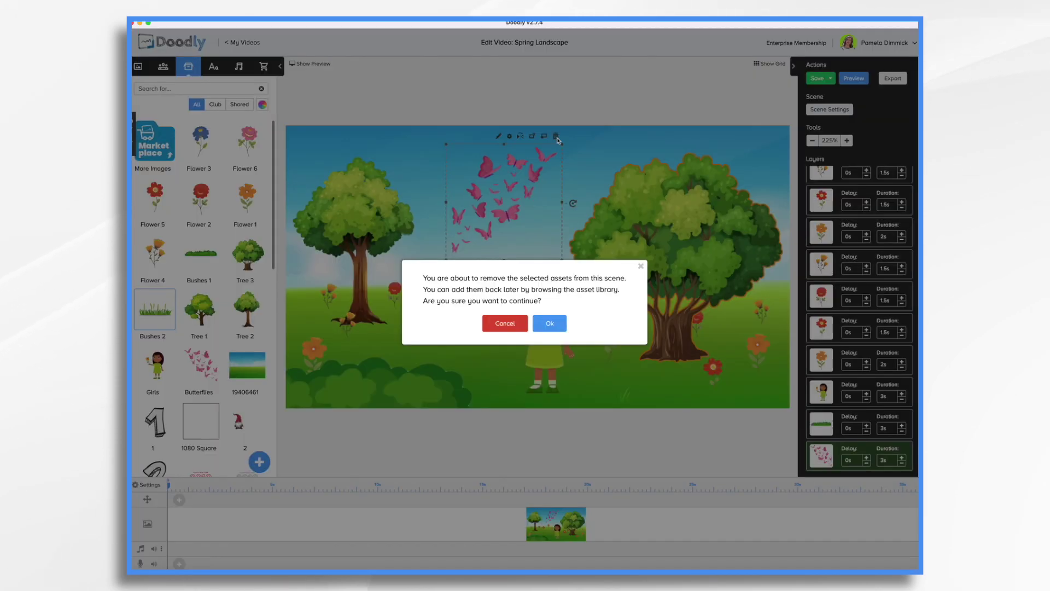
{"action": "left_click", "coordinate": [550, 324]}
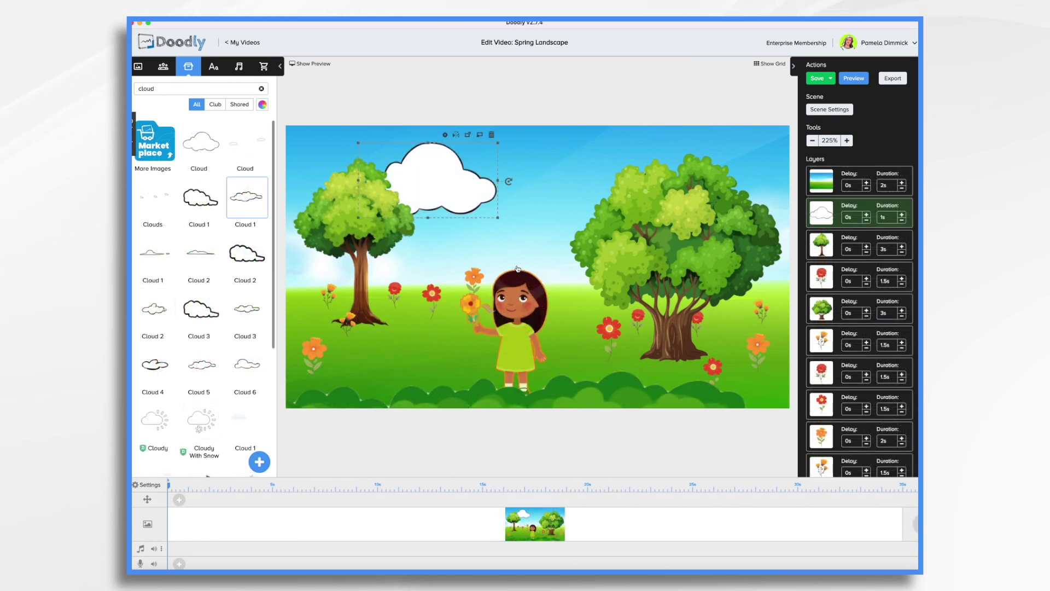
{"action": "left_click", "coordinate": [148, 485]}
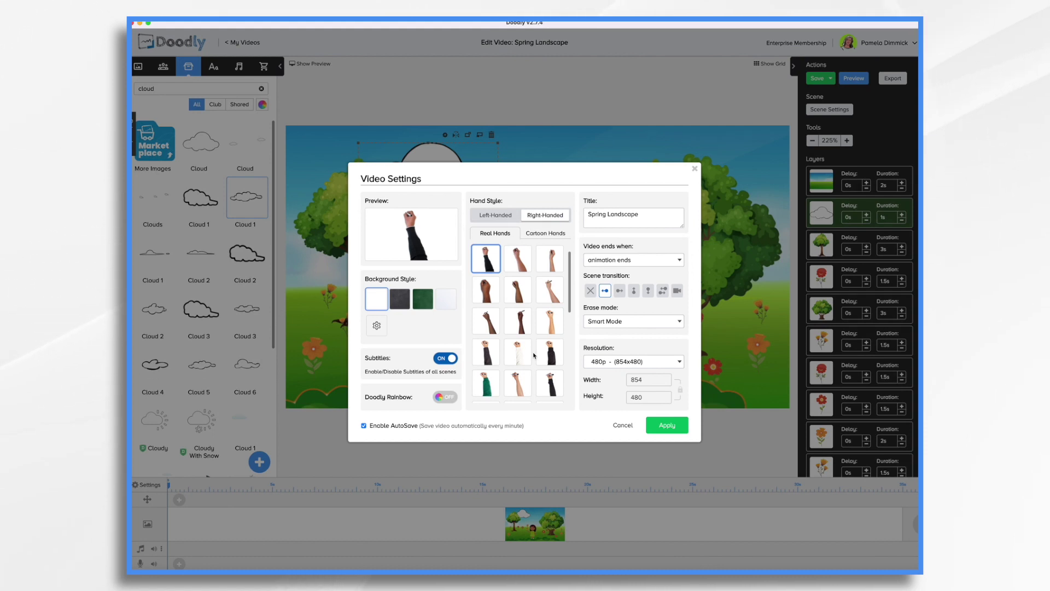
- Choose NO HAND as the hand style and apply the video settings
{"action": "scroll", "coordinate": [503, 329], "scroll_direction": "down", "scroll_amount": 5}
{"action": "left_click", "coordinate": [488, 390]}
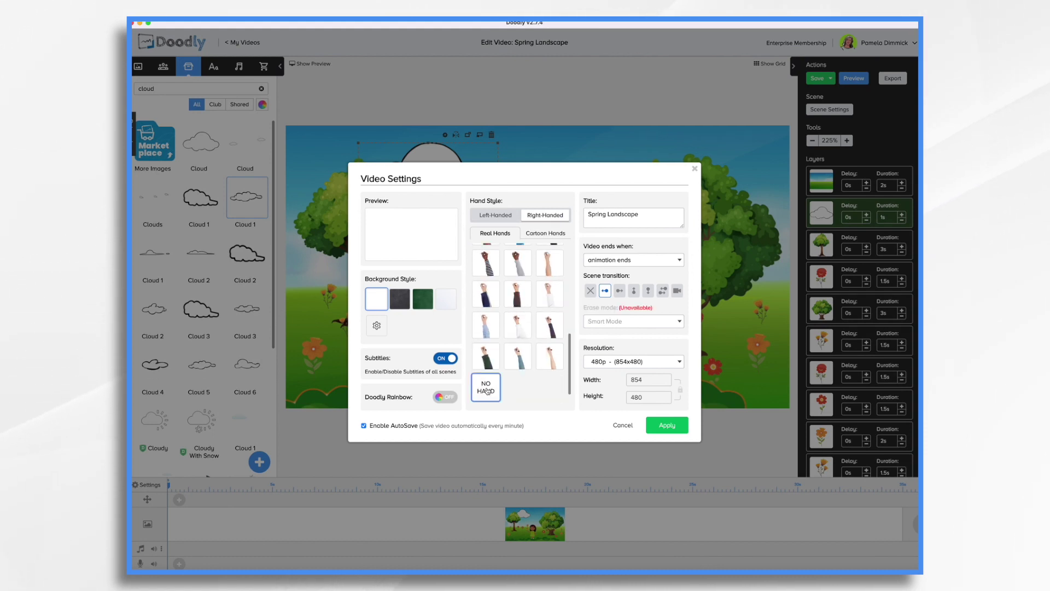
{"action": "left_click", "coordinate": [667, 425]}
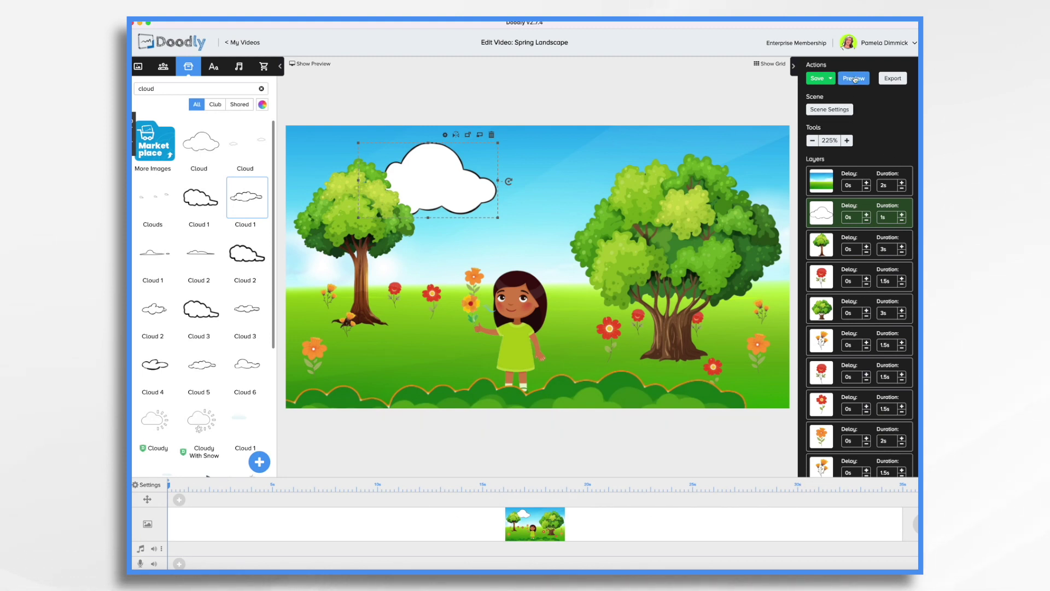
- Preview the scene, then cut the left tree's duration from 2.5s to 1s
{"action": "left_click", "coordinate": [854, 79]}
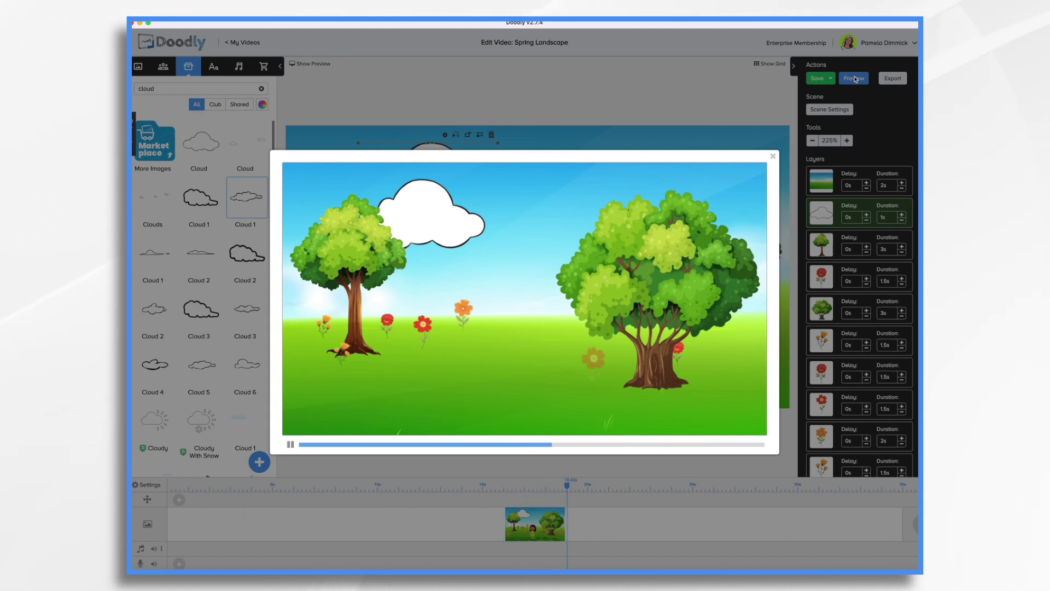
{"action": "left_click", "coordinate": [773, 156]}
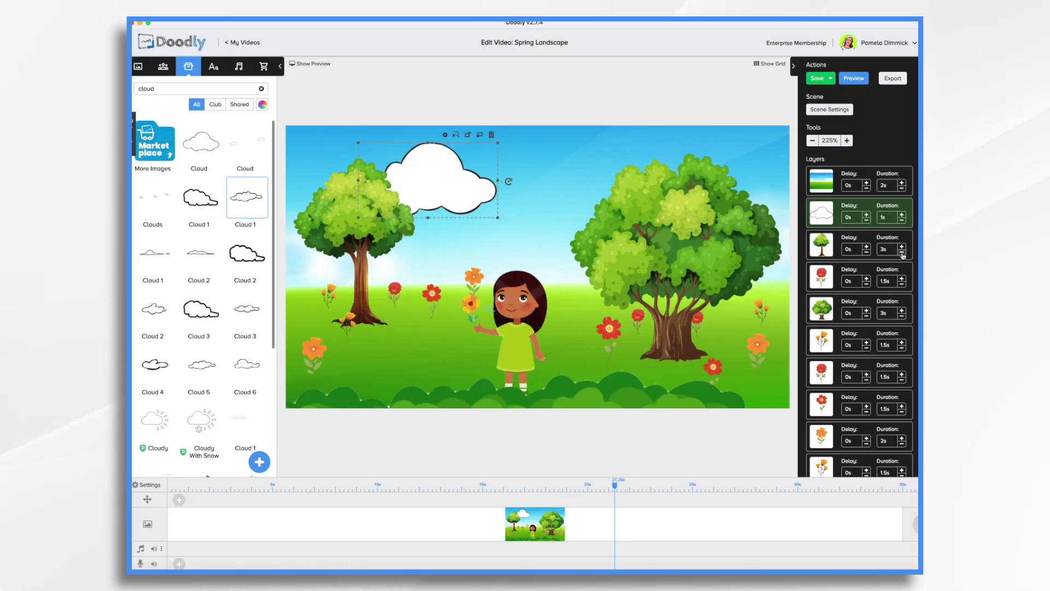
{"action": "left_click", "coordinate": [902, 253]}
{"action": "left_click", "coordinate": [903, 253]}
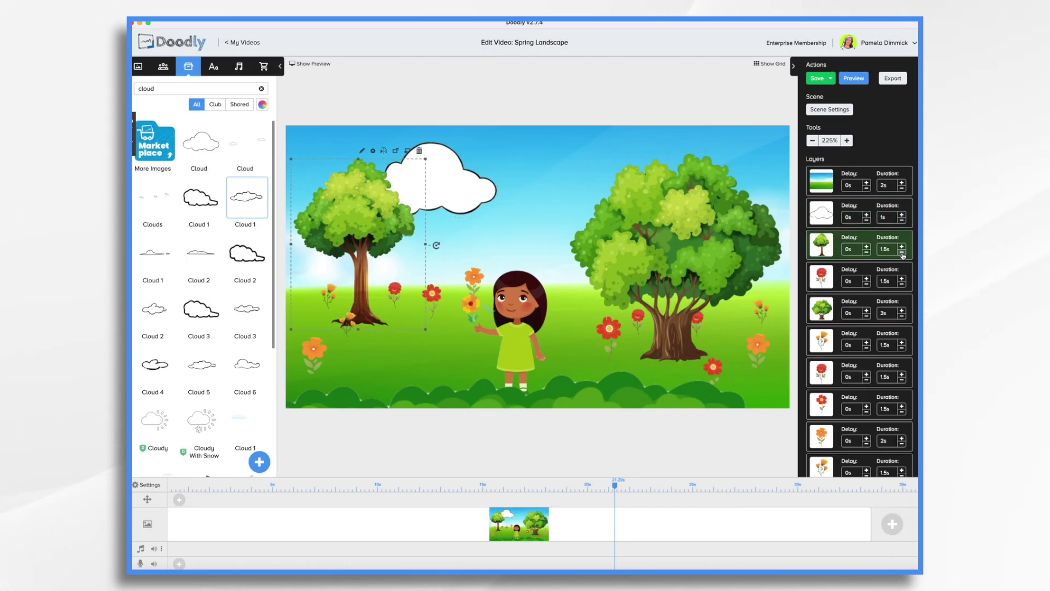
{"action": "left_click", "coordinate": [902, 253]}
- Shorten the big tree's duration to 1s and set its reveal mode to Fade
{"action": "left_click", "coordinate": [902, 317]}
{"action": "left_click", "coordinate": [902, 316]}
{"action": "left_click", "coordinate": [902, 316]}
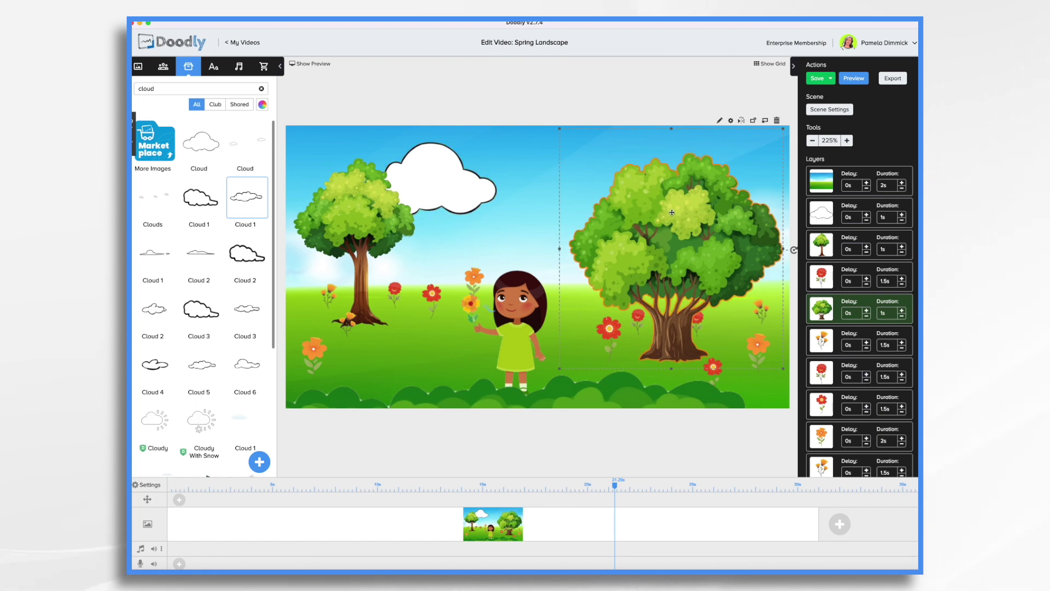
{"action": "left_click", "coordinate": [719, 120]}
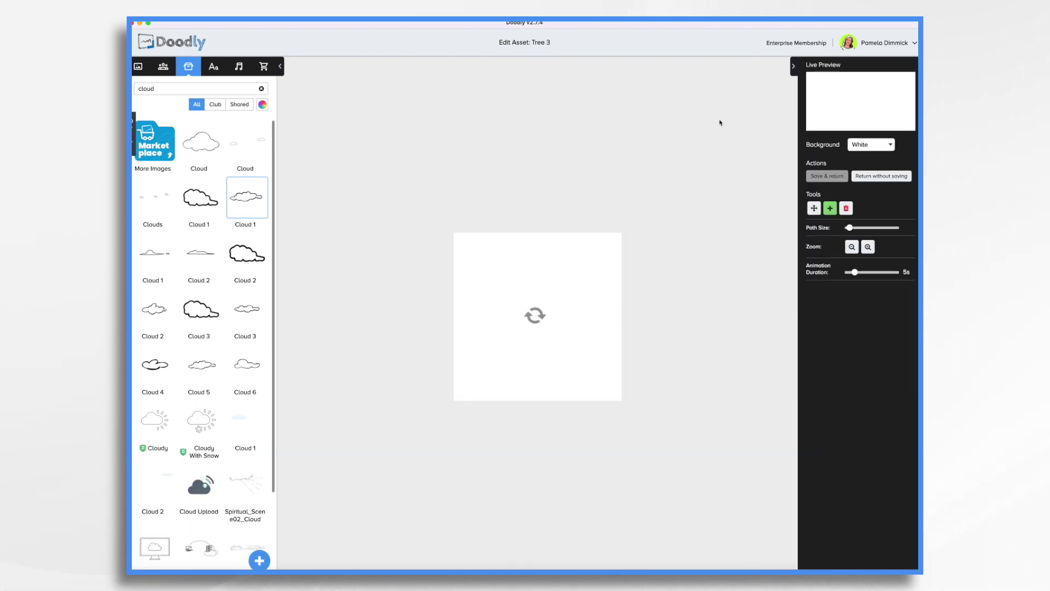
{"action": "left_click", "coordinate": [872, 323]}
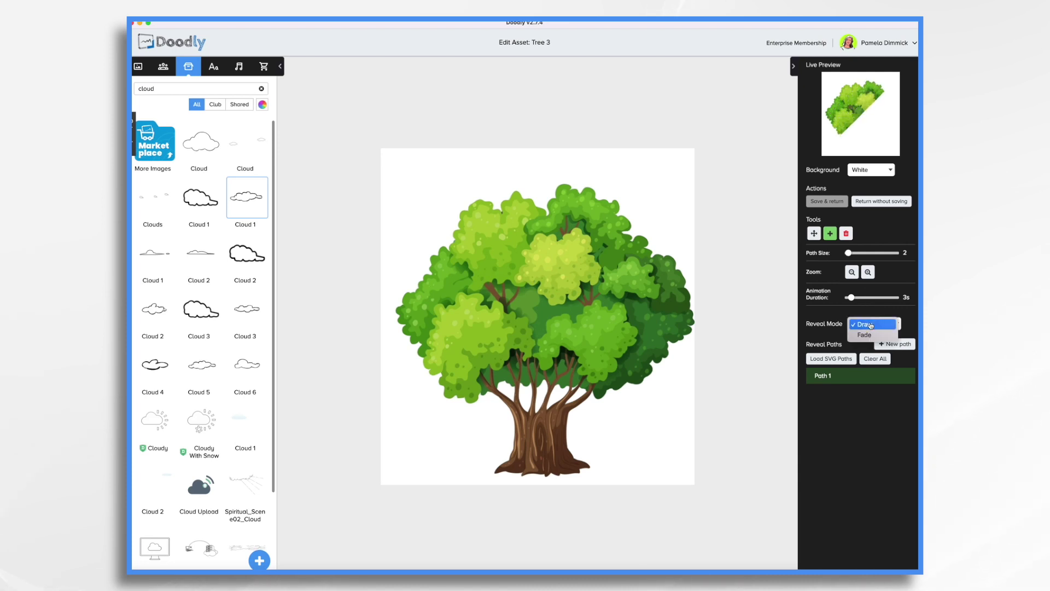
{"action": "left_click", "coordinate": [870, 336]}
{"action": "left_click", "coordinate": [826, 200]}
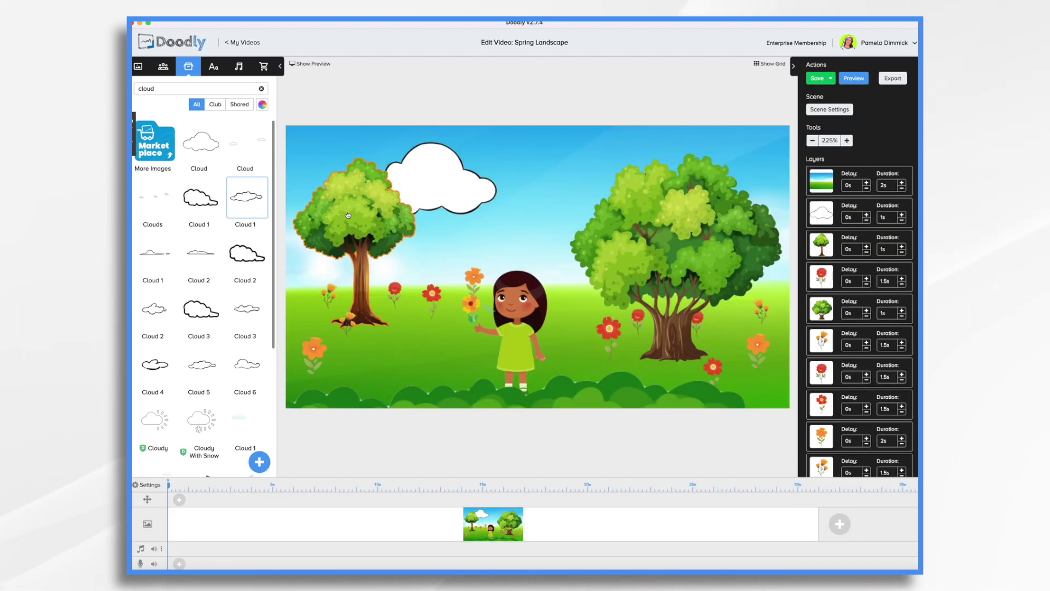
- Set the left tree's reveal mode to Fade and save it
{"action": "left_click", "coordinate": [401, 209]}
{"action": "left_click", "coordinate": [362, 151]}
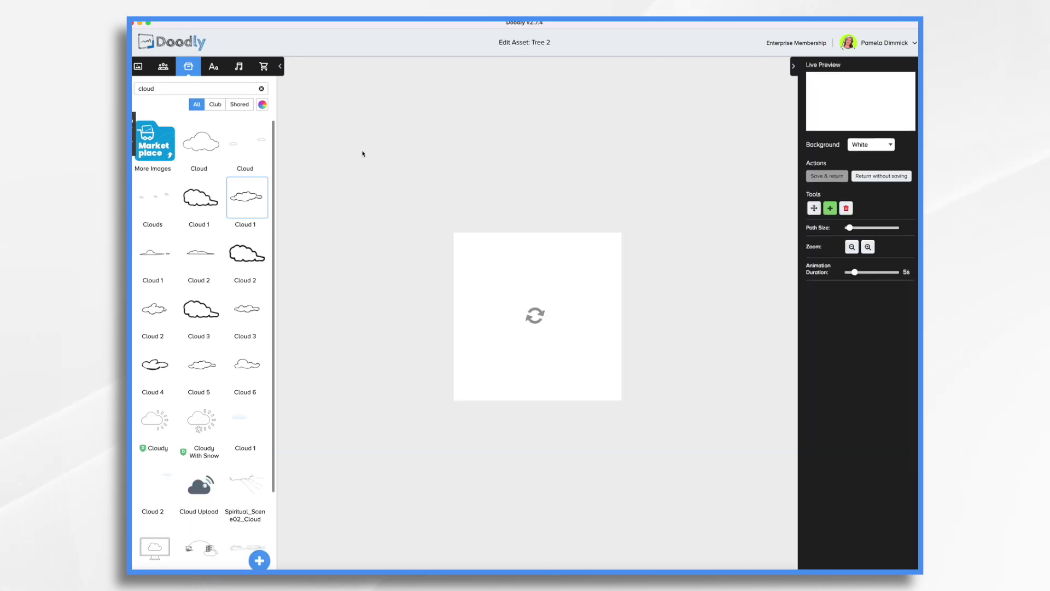
{"action": "left_click", "coordinate": [872, 324]}
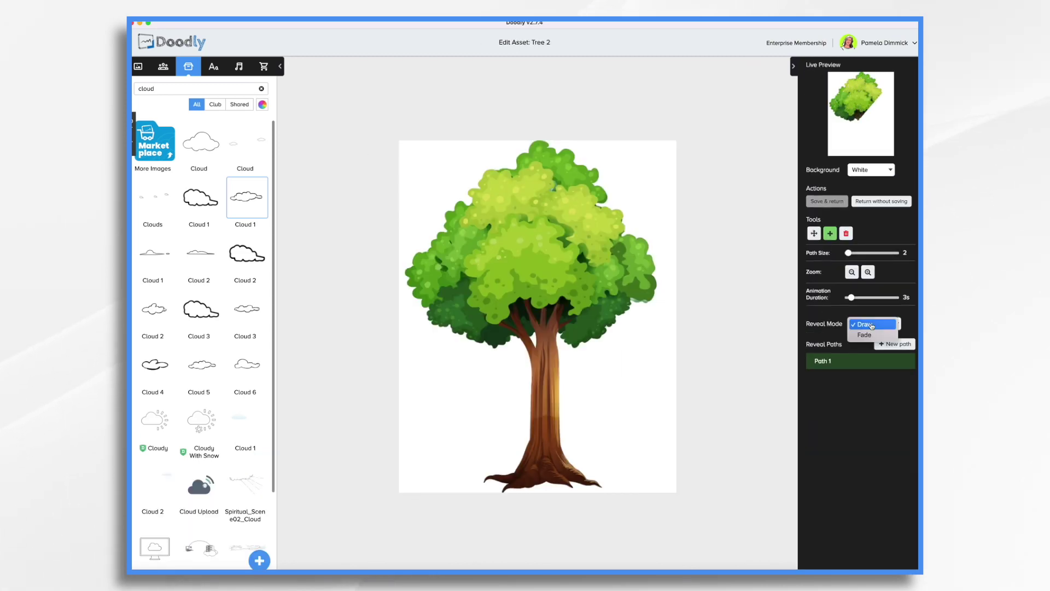
{"action": "left_click", "coordinate": [863, 336]}
{"action": "left_click", "coordinate": [825, 203]}
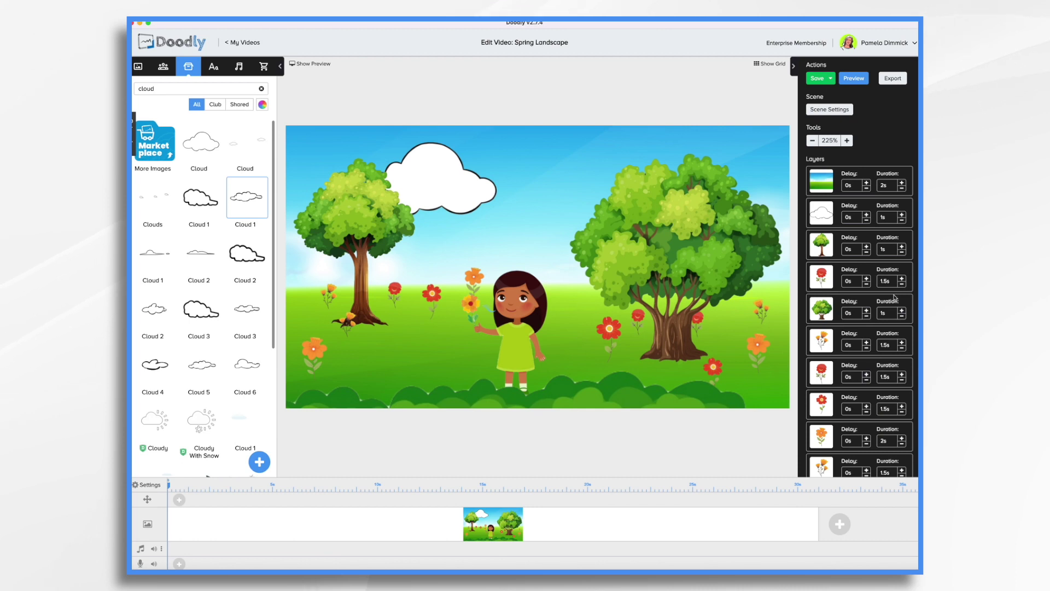
- Cut each flower layer's draw duration down, mostly to 0.5s
{"action": "left_click", "coordinate": [902, 348]}
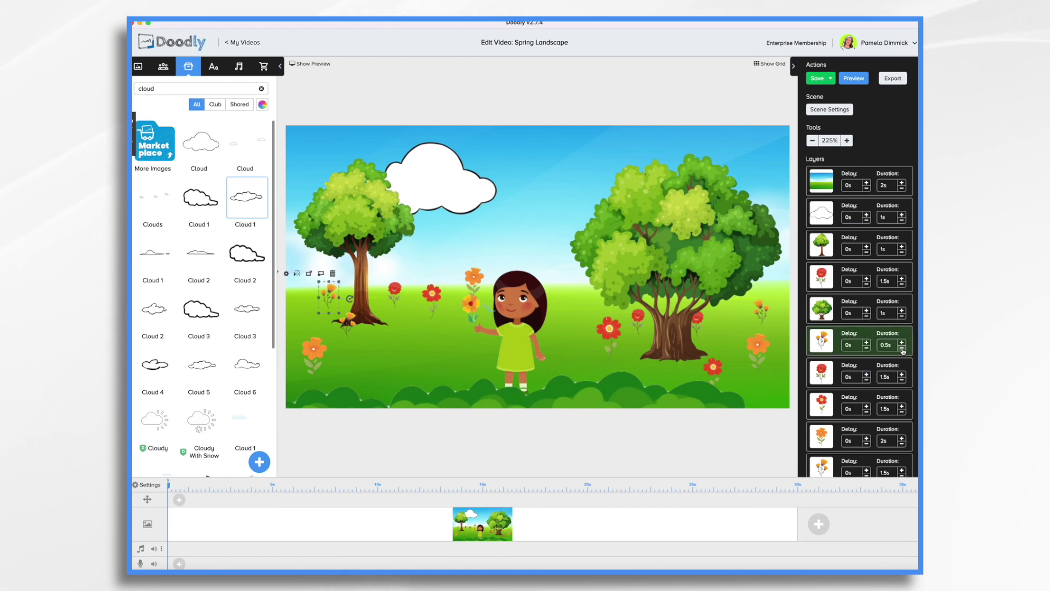
{"action": "left_click", "coordinate": [903, 285]}
{"action": "left_click", "coordinate": [902, 383]}
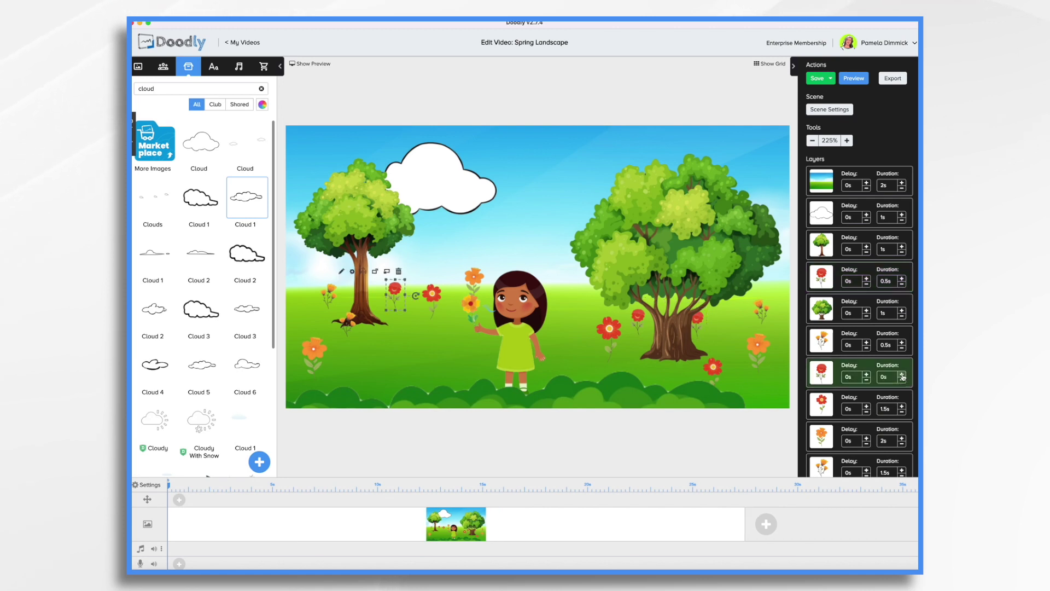
{"action": "left_click", "coordinate": [902, 413]}
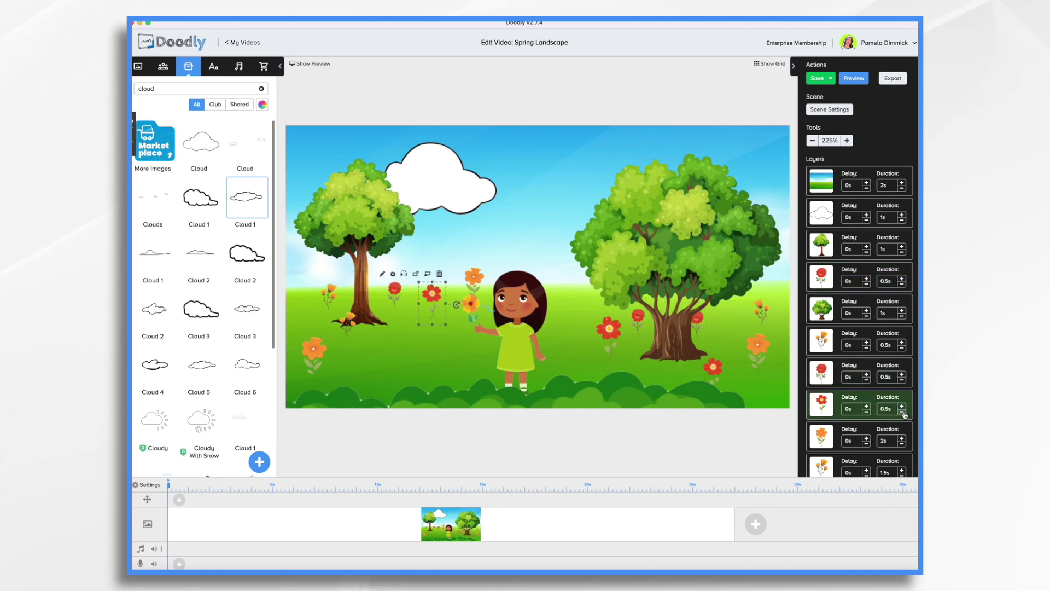
{"action": "left_click", "coordinate": [903, 445]}
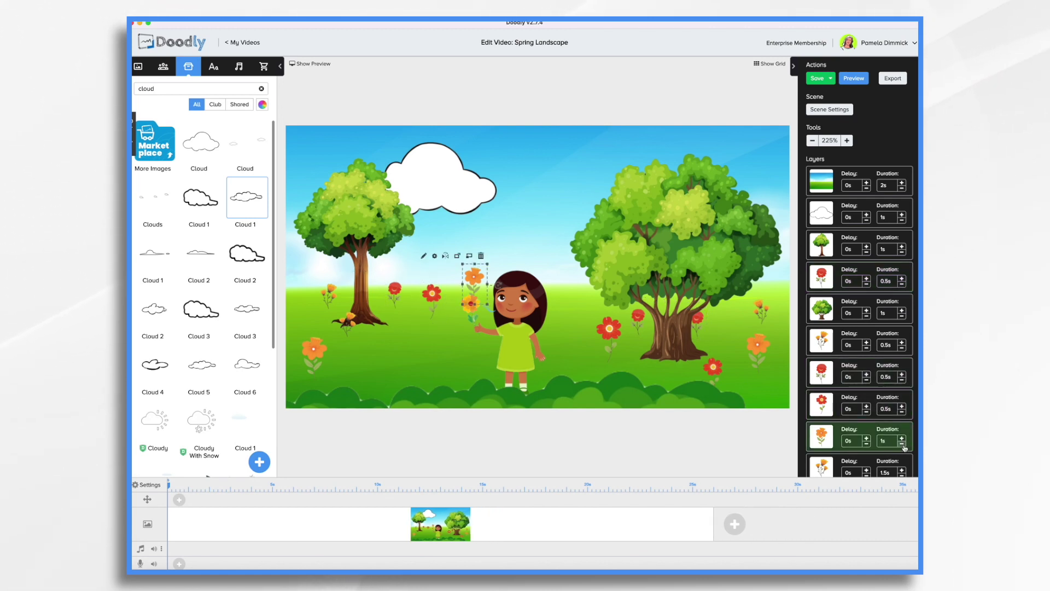
{"action": "scroll", "coordinate": [905, 448], "scroll_direction": "down", "scroll_amount": 3}
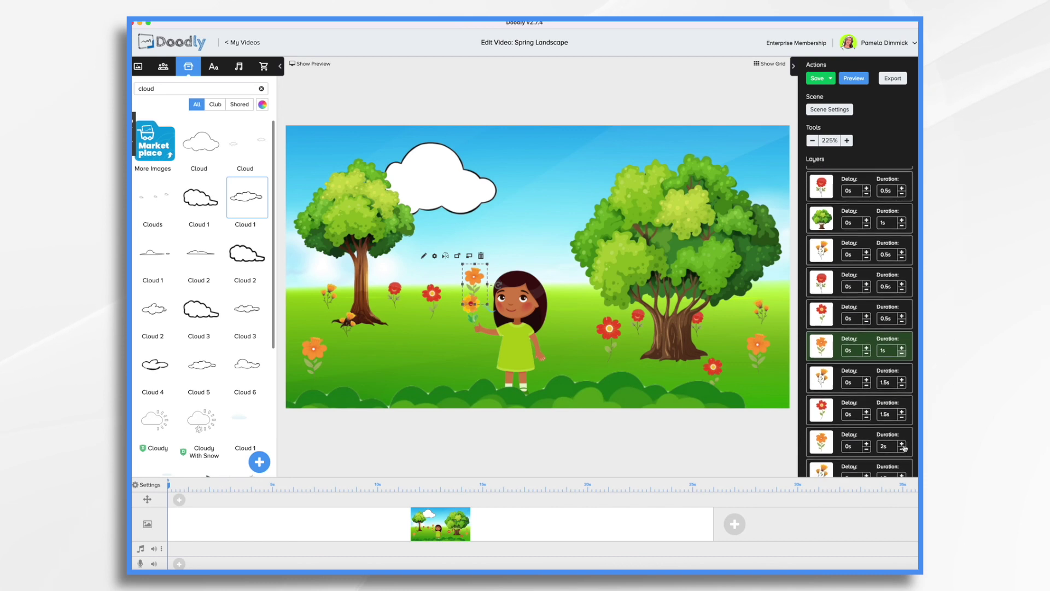
{"action": "left_click", "coordinate": [902, 383]}
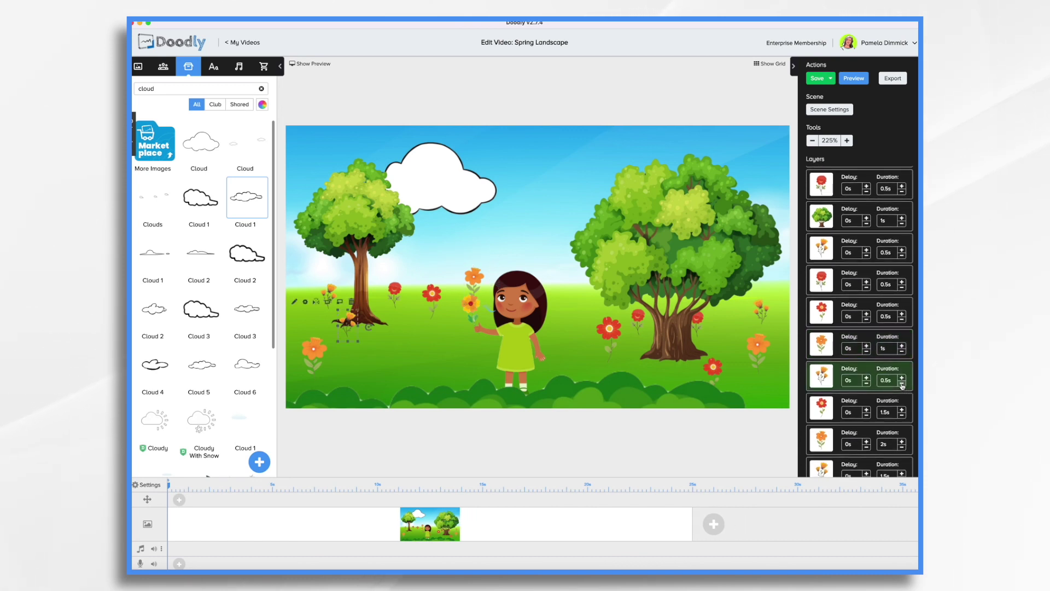
{"action": "left_click", "coordinate": [903, 419]}
{"action": "left_click", "coordinate": [902, 448]}
{"action": "scroll", "coordinate": [903, 448], "scroll_direction": "down", "scroll_amount": 3}
{"action": "left_click", "coordinate": [902, 369]}
{"action": "left_click", "coordinate": [902, 401]}
{"action": "left_click", "coordinate": [902, 433]}
{"action": "left_click", "coordinate": [904, 465]}
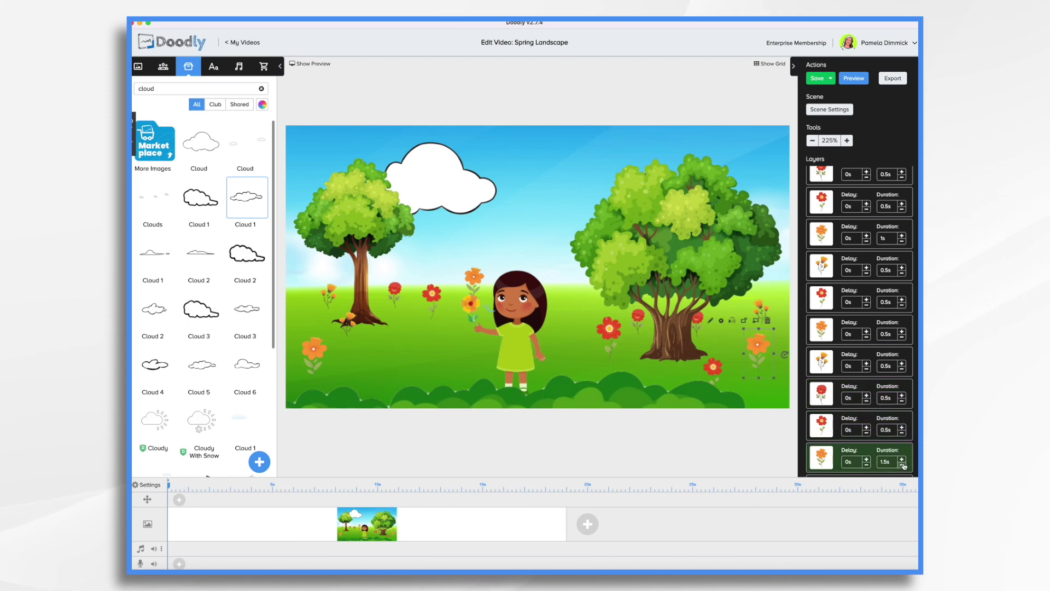
- Set the bushes' reveal mode to Fade and save
{"action": "double_click", "coordinate": [732, 364]}
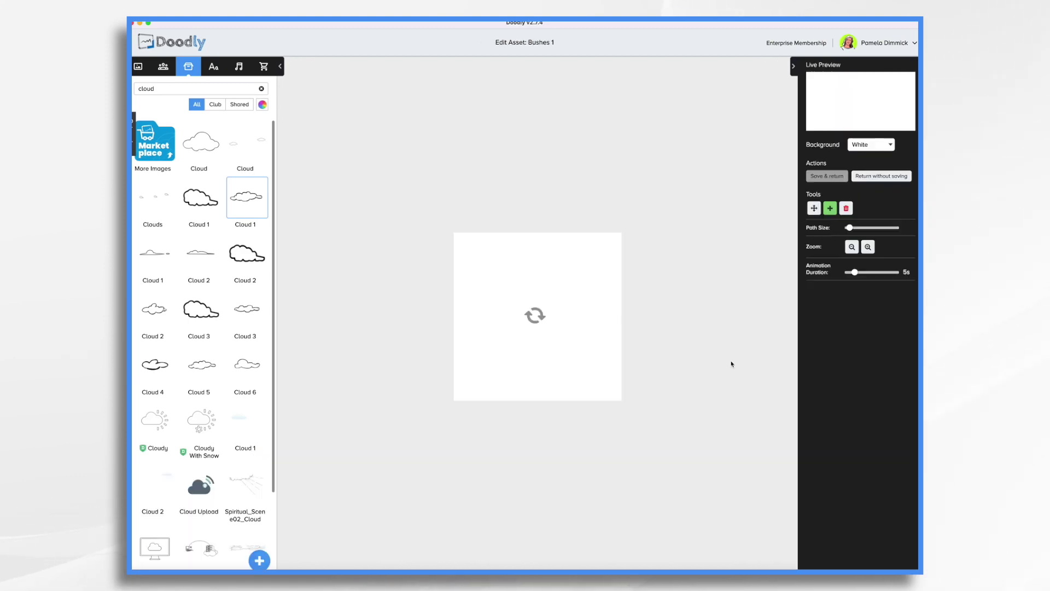
{"action": "left_click", "coordinate": [875, 260]}
{"action": "left_click", "coordinate": [856, 271]}
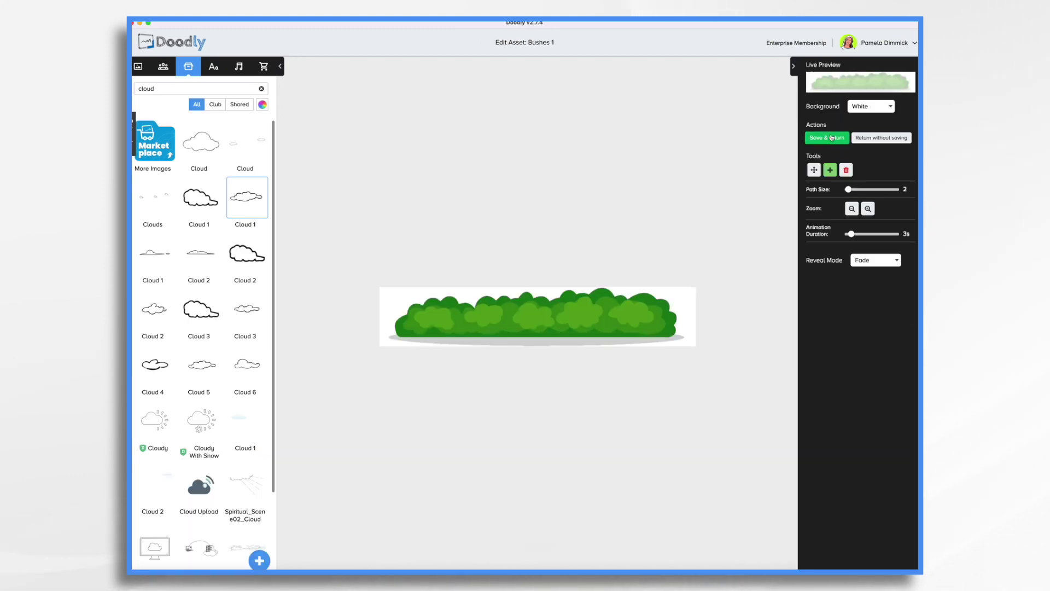
{"action": "left_click", "coordinate": [833, 137]}
- Set the girl's reveal mode to Fade and save
{"action": "scroll", "coordinate": [859, 328], "scroll_direction": "down", "scroll_amount": 5}
{"action": "left_click", "coordinate": [829, 428]}
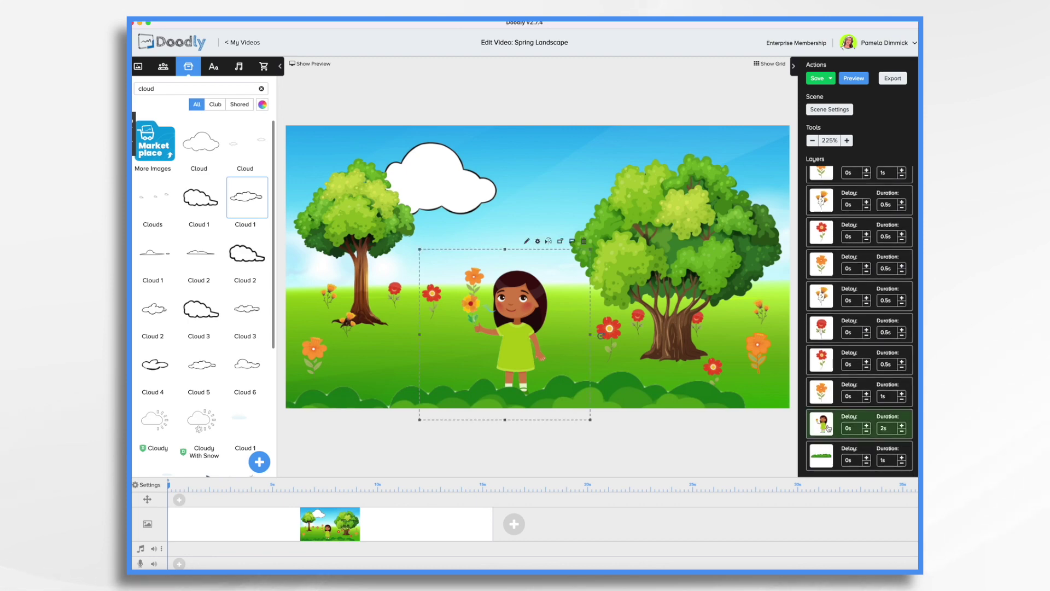
{"action": "double_click", "coordinate": [829, 428]}
{"action": "left_click", "coordinate": [874, 324]}
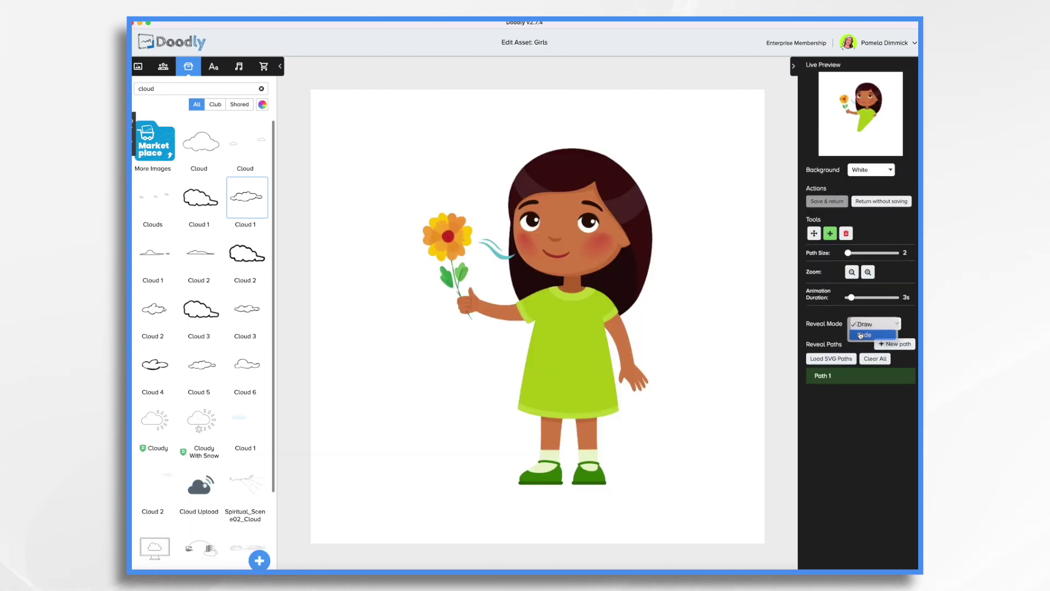
{"action": "left_click", "coordinate": [865, 335]}
{"action": "left_click", "coordinate": [827, 202]}
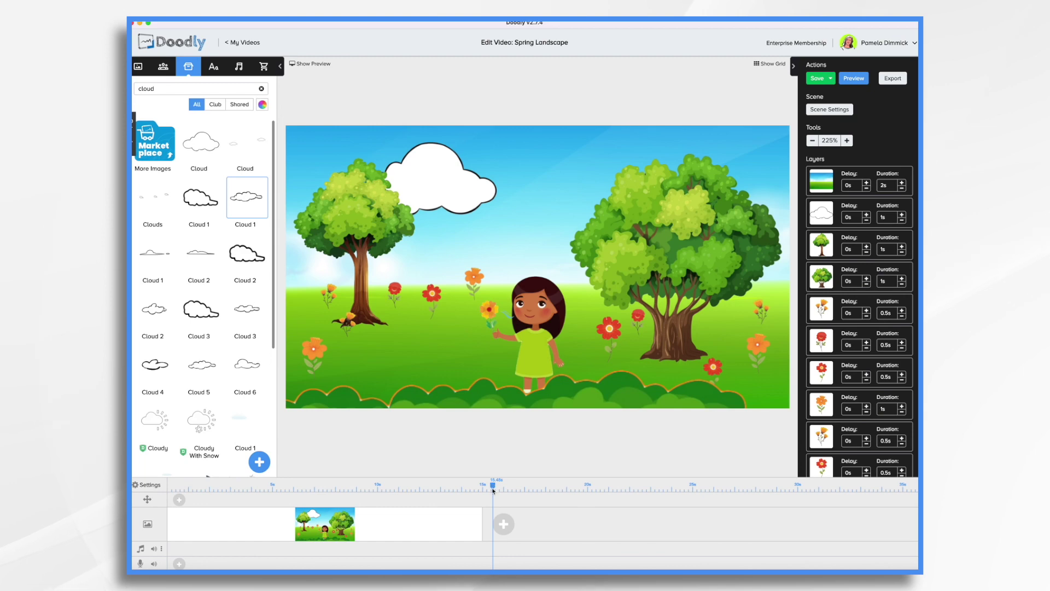
- Give the scene 7 seconds of extra time at the end in Scene Settings
{"action": "left_click", "coordinate": [845, 110]}
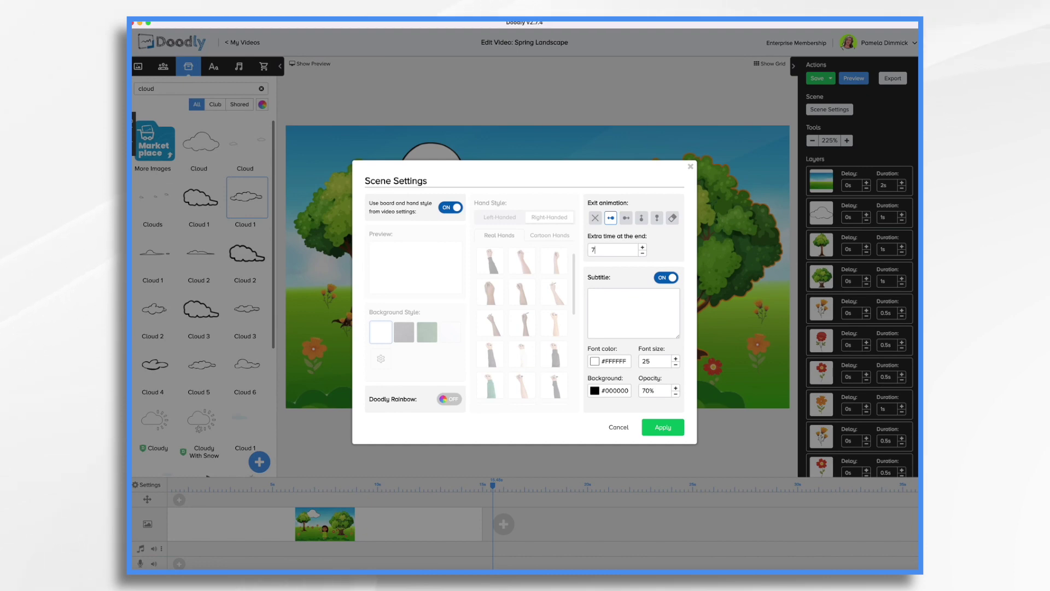
{"action": "left_click", "coordinate": [667, 433]}
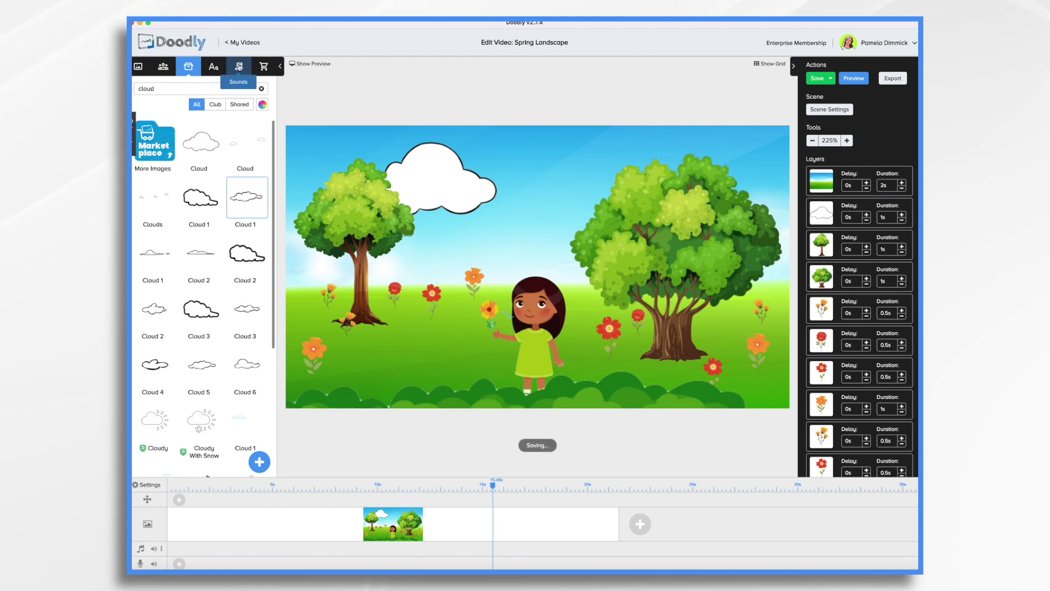
- Place Bird Chirps from the Sounds library on the audio track and scroll to its end
{"action": "left_click", "coordinate": [239, 66]}
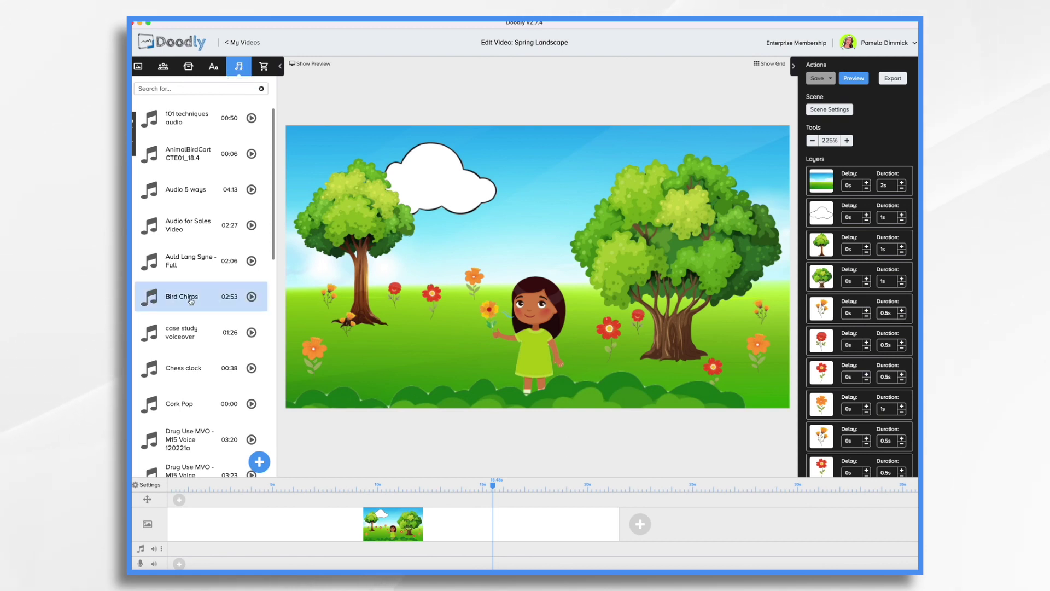
{"action": "left_click_drag", "start_coordinate": [201, 300], "coordinate": [241, 555]}
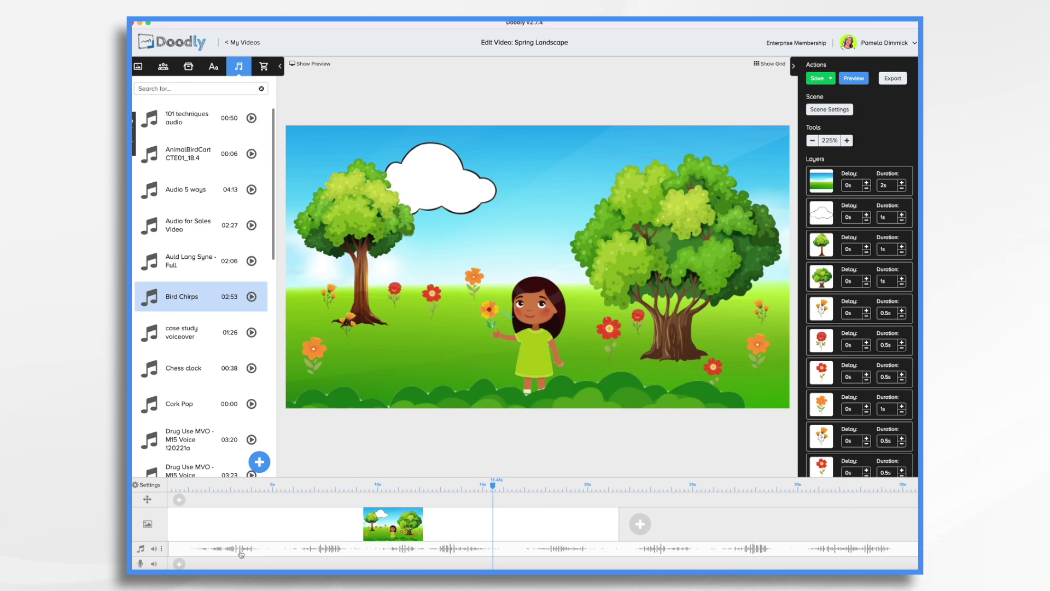
{"action": "scroll", "coordinate": [242, 555], "scroll_direction": "right", "scroll_amount": 10}
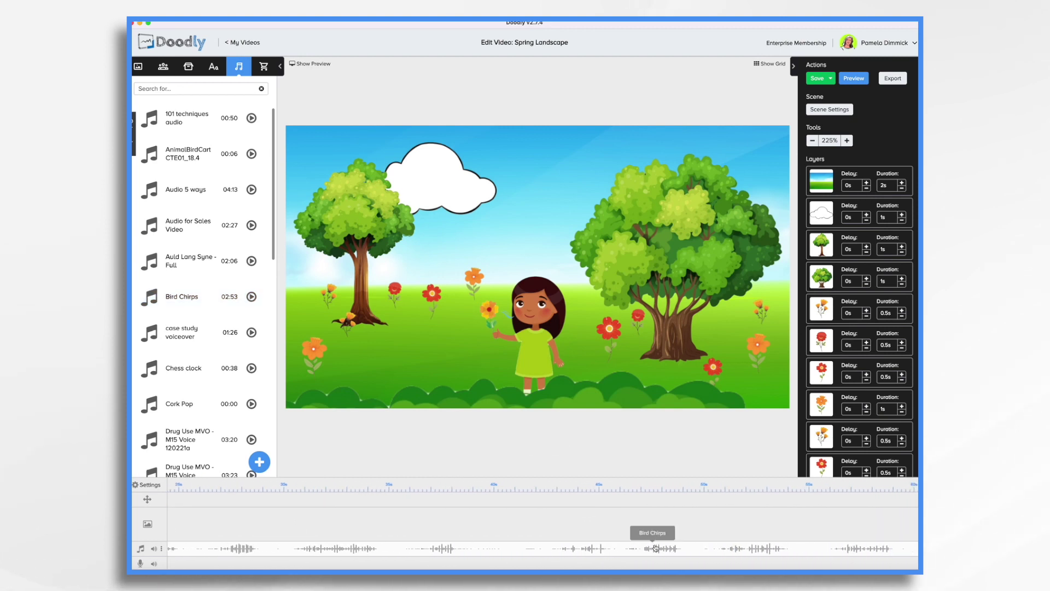
{"action": "scroll", "coordinate": [683, 549], "scroll_direction": "right", "scroll_amount": 15}
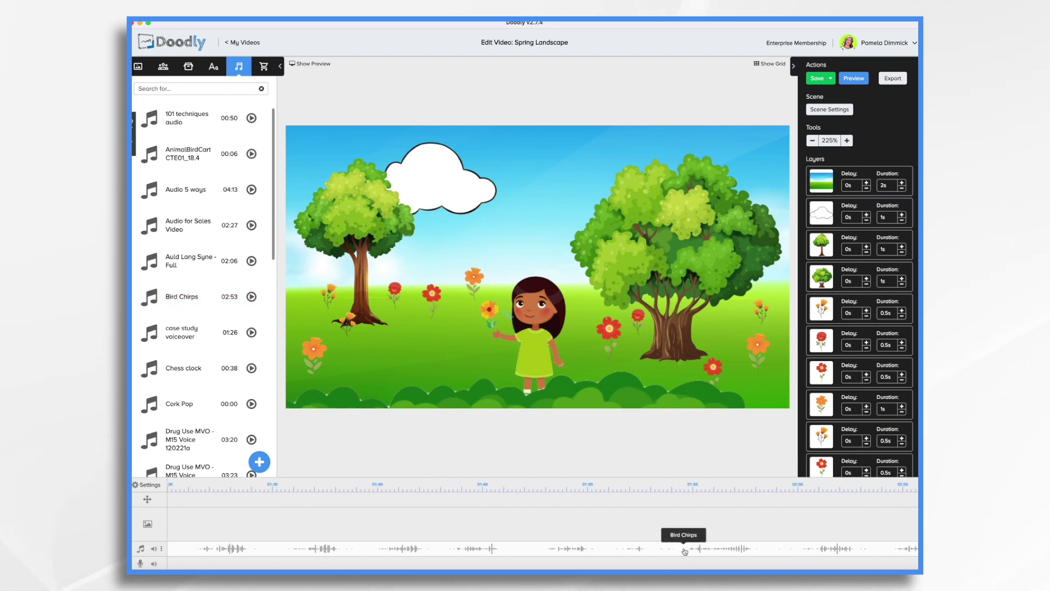
{"action": "scroll", "coordinate": [685, 550], "scroll_direction": "right", "scroll_amount": 12}
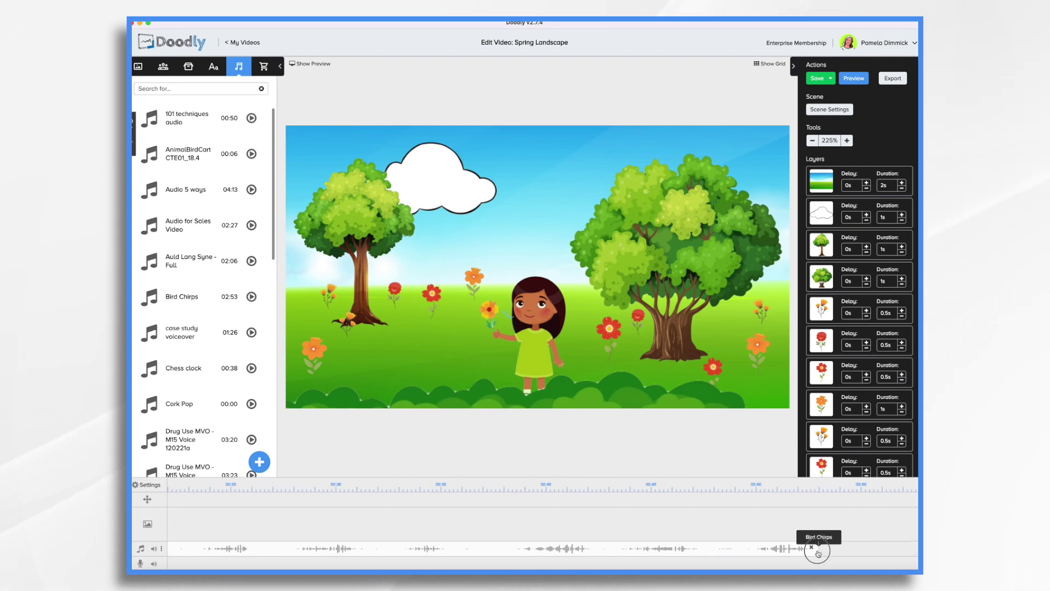
- Trim the Bird Chirps clip in stages from about 01:53 down to the scene's end
{"action": "left_click_drag", "start_coordinate": [818, 554], "coordinate": [178, 554]}
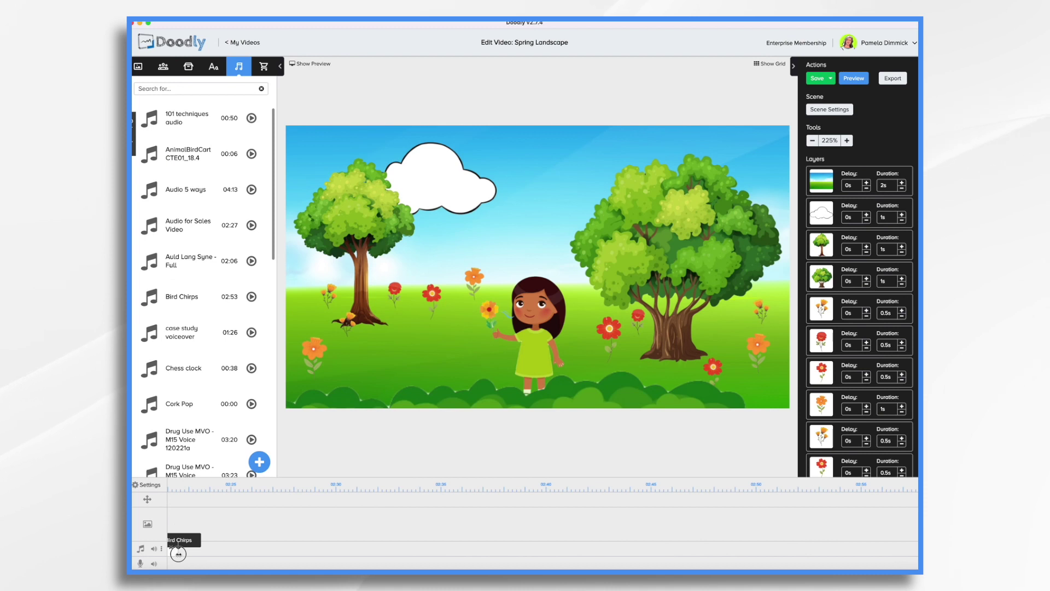
{"action": "scroll", "coordinate": [342, 551], "scroll_direction": "left", "scroll_amount": 10}
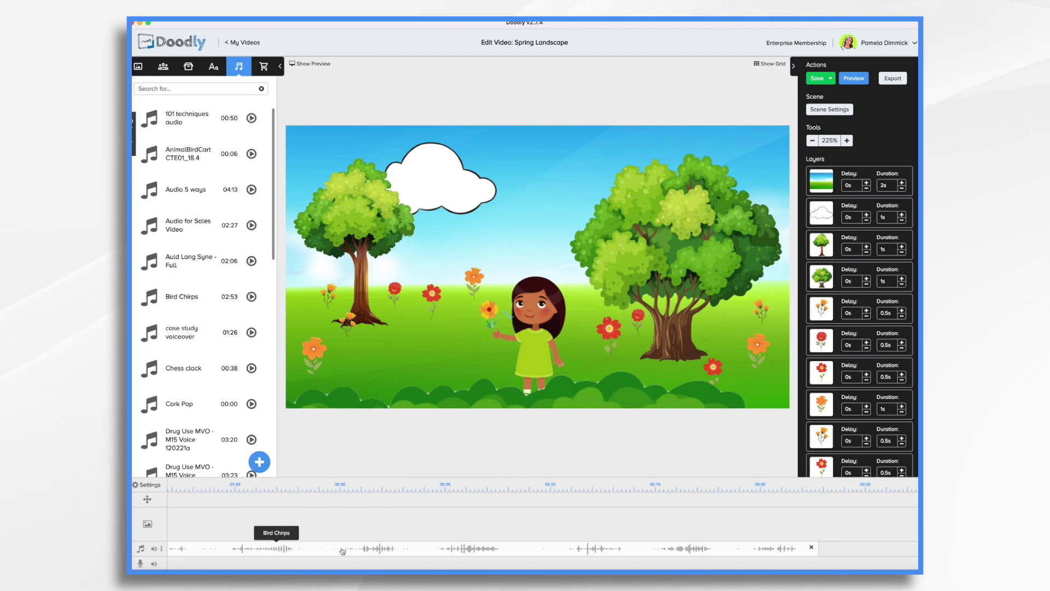
{"action": "left_click_drag", "start_coordinate": [819, 550], "coordinate": [192, 550]}
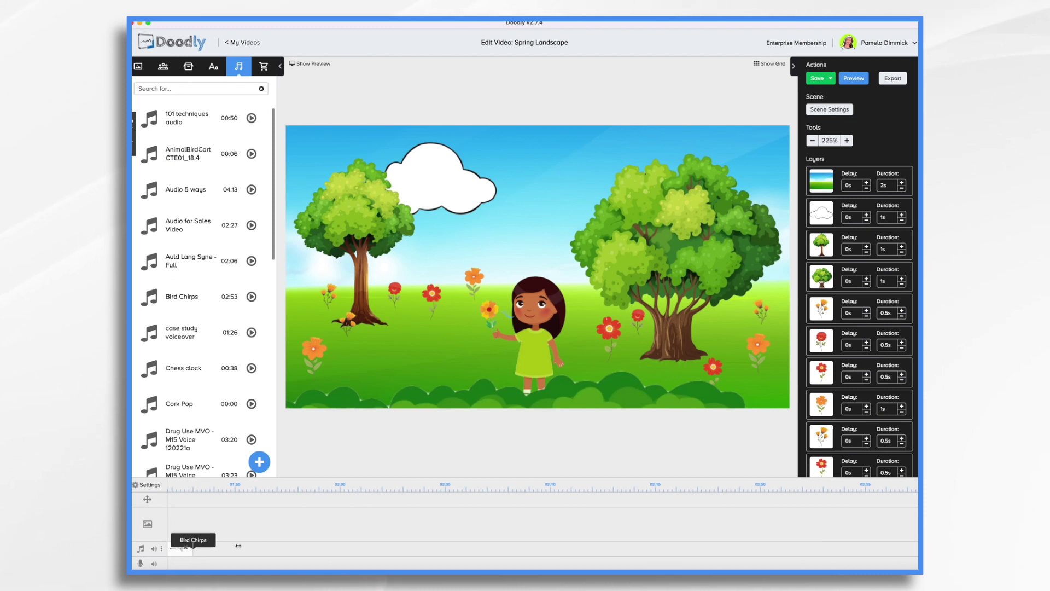
{"action": "scroll", "coordinate": [777, 558], "scroll_direction": "left", "scroll_amount": 10}
{"action": "left_click_drag", "start_coordinate": [819, 550], "coordinate": [146, 556]}
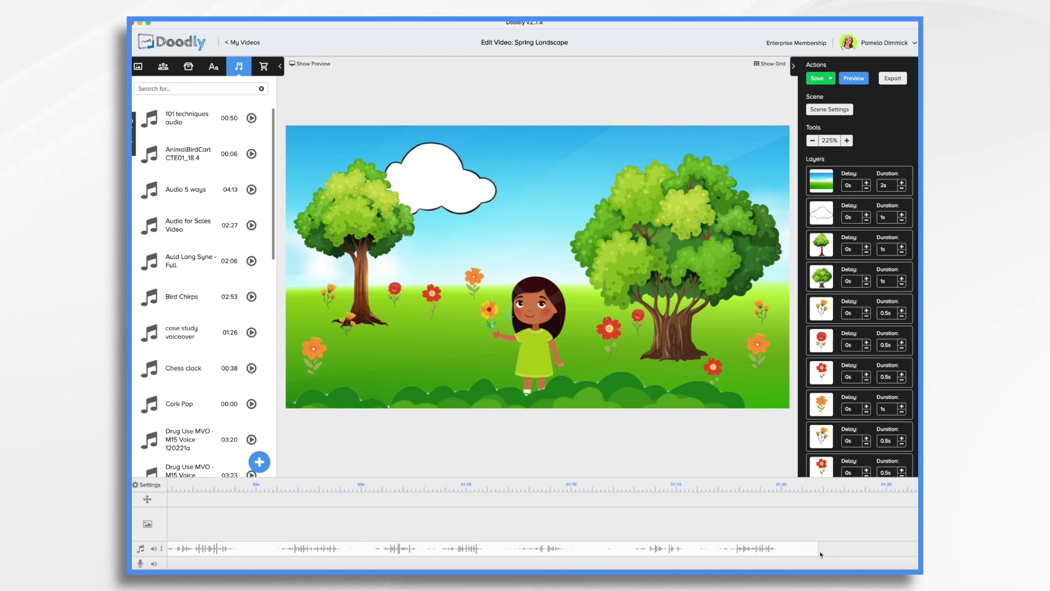
{"action": "left_click_drag", "start_coordinate": [819, 550], "coordinate": [208, 551]}
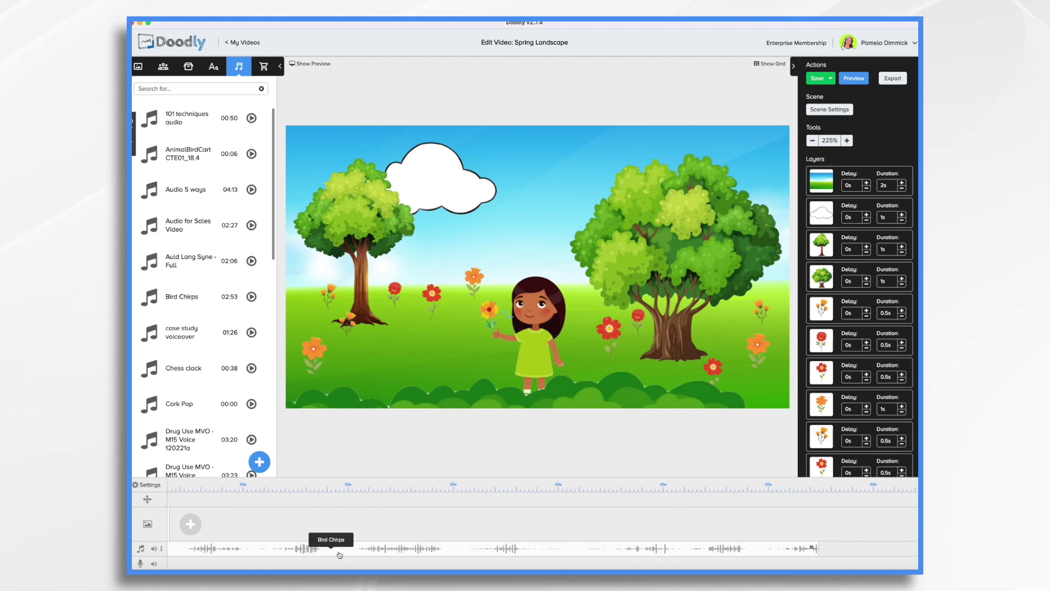
{"action": "left_click_drag", "start_coordinate": [817, 546], "coordinate": [196, 559]}
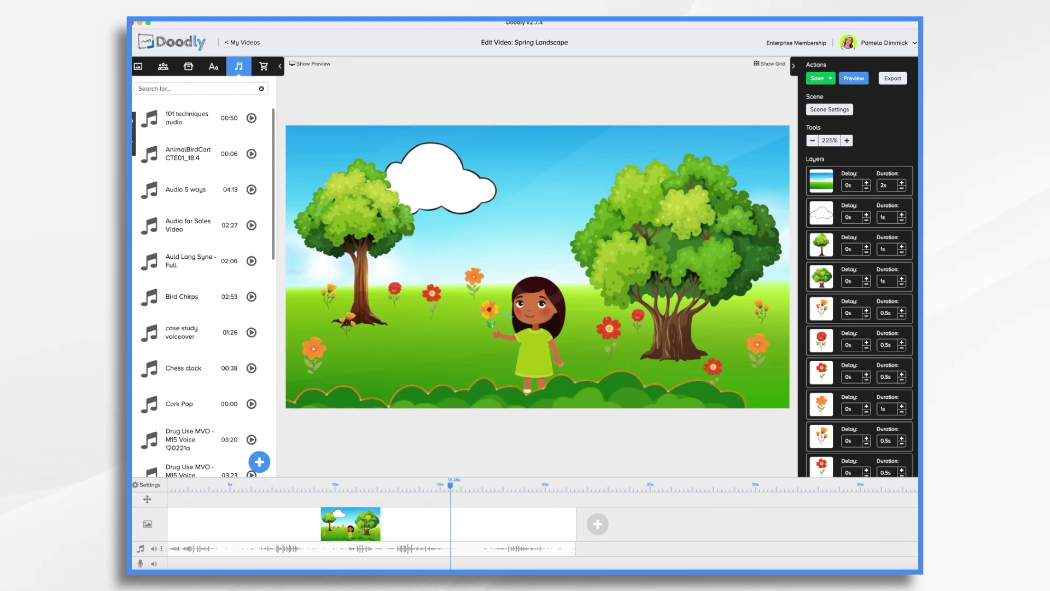
- Preview the finished Spring Landscape scene with its trimmed bird-chirp audio
{"action": "left_click", "coordinate": [854, 78]}
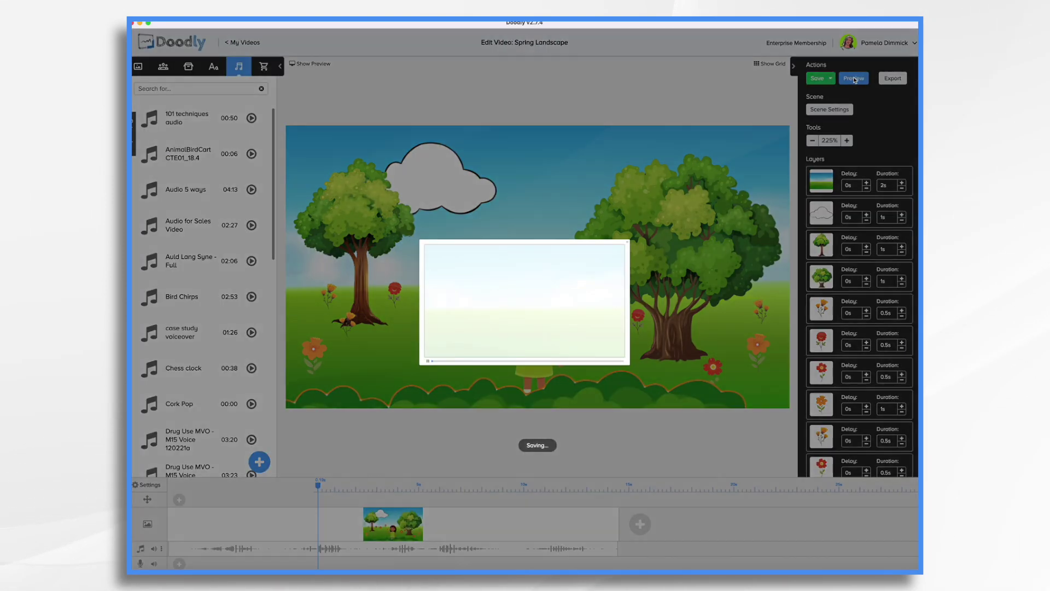